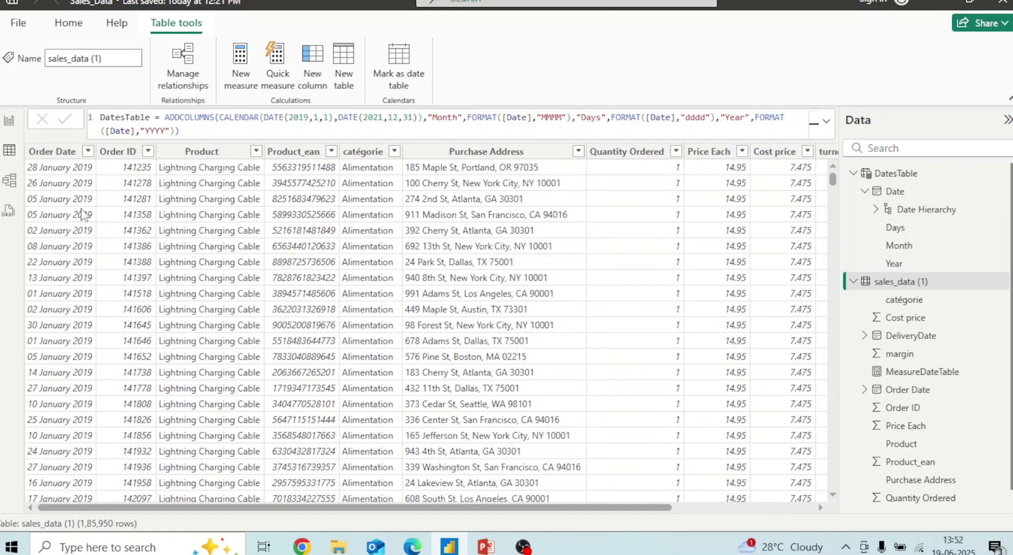
Create an active one-to-many relationship from DatesTable's Date to Order Date in sales_data (1), with single cross-filter direction
left_click(655, 231)
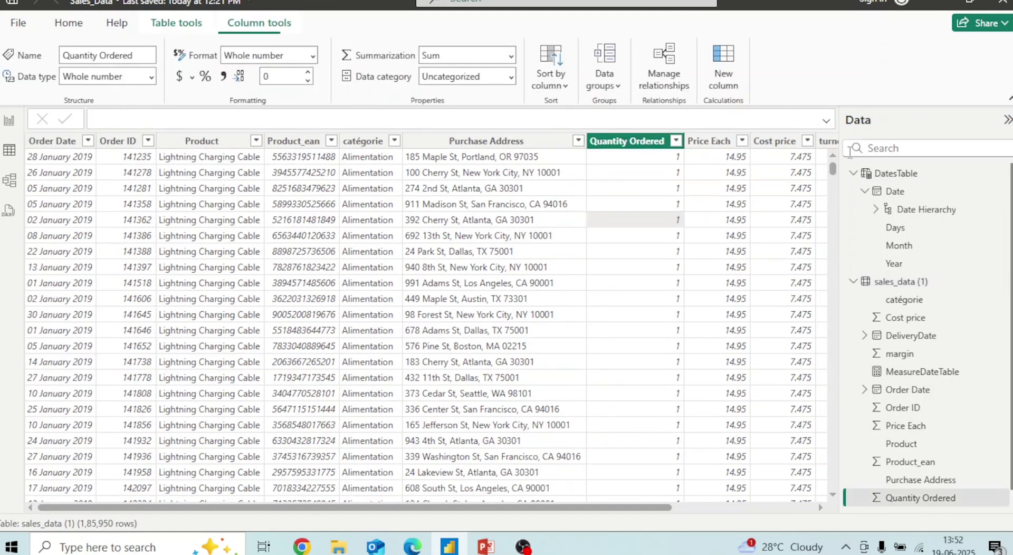
left_click(906, 176)
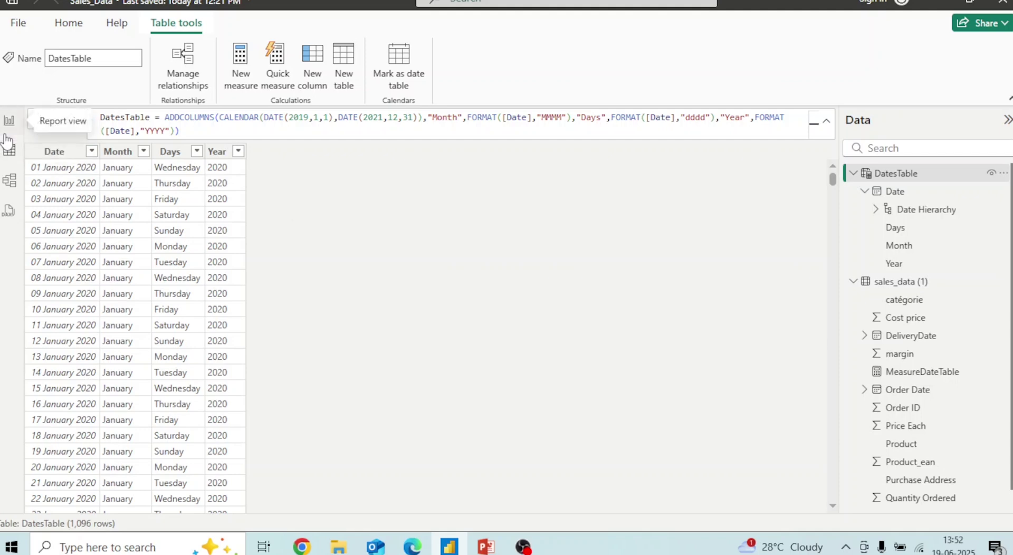
left_click(9, 182)
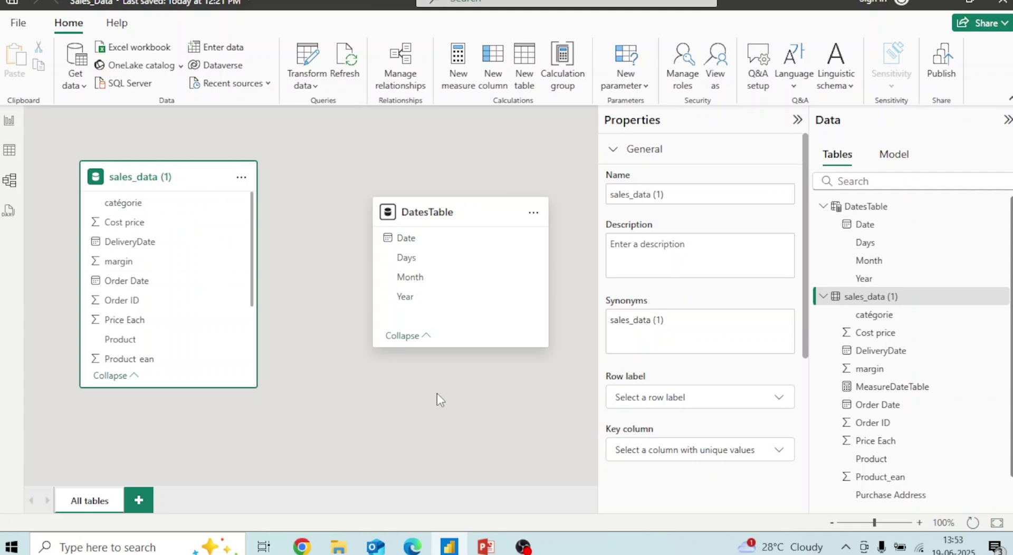
left_click_drag(417, 236, 146, 277)
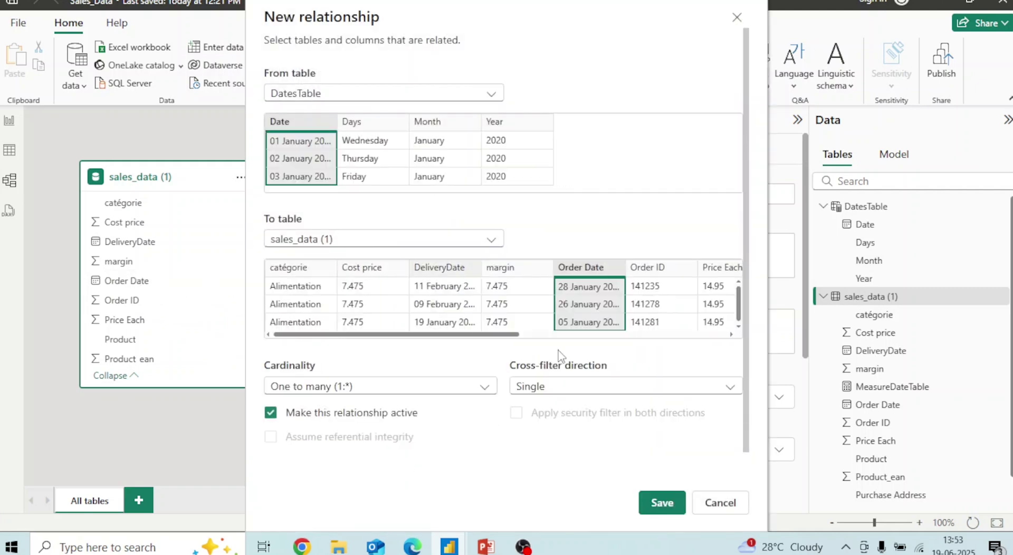
left_click(659, 501)
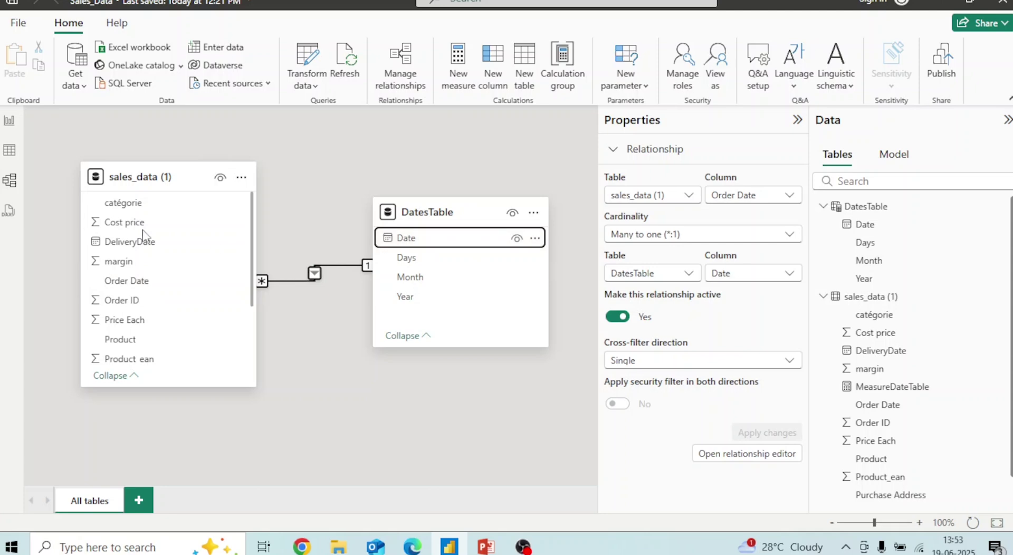
Create a second, inactive one-to-many relationship from DatesTable's Date to DeliveryDate in sales_data (1)
left_click_drag(437, 239, 142, 243)
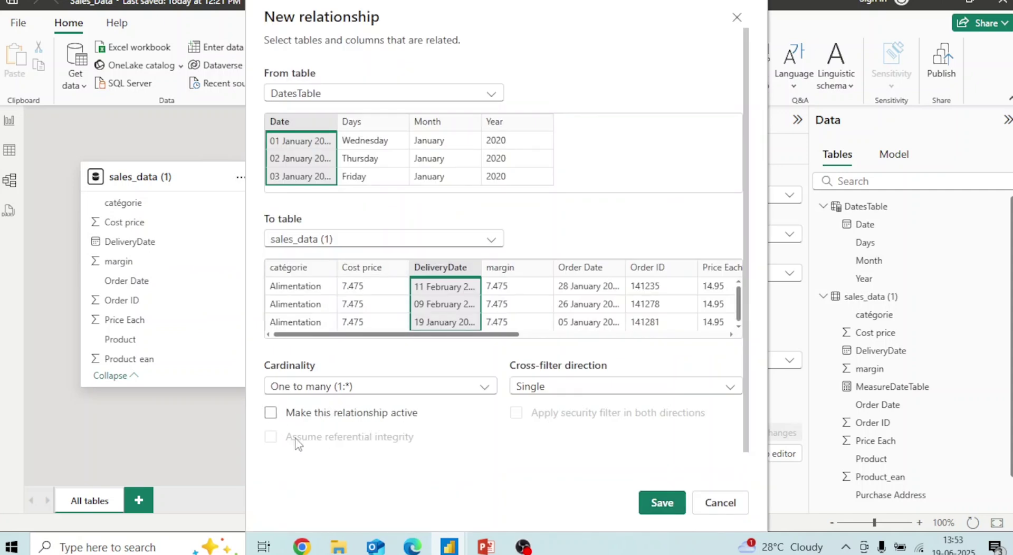
left_click(270, 414)
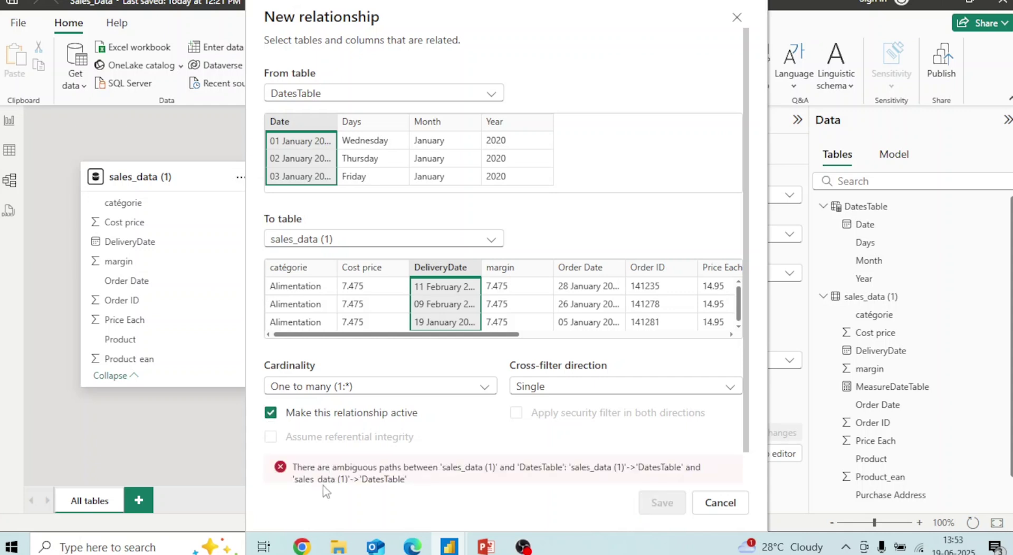
scroll(747, 400, "down", 1)
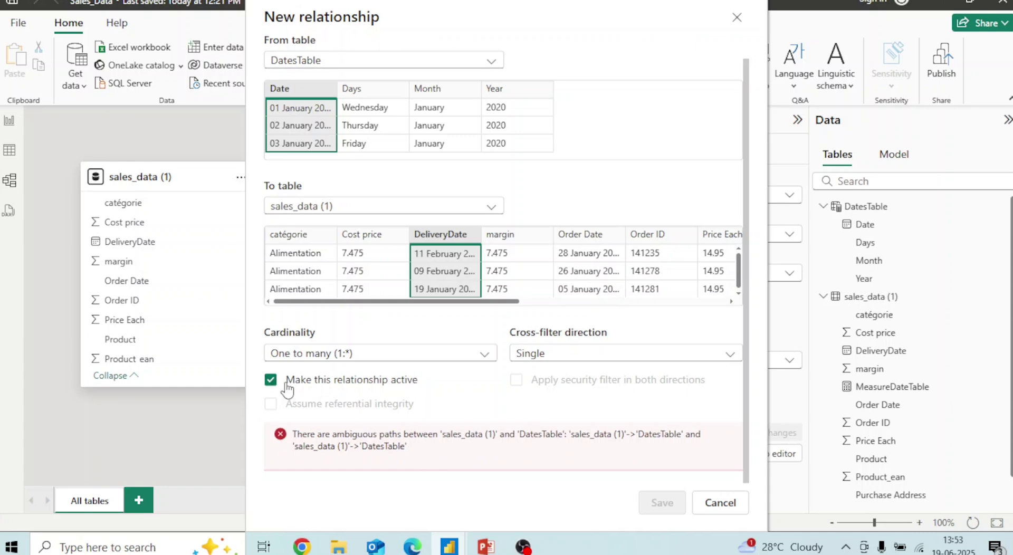
left_click(270, 380)
left_click(669, 504)
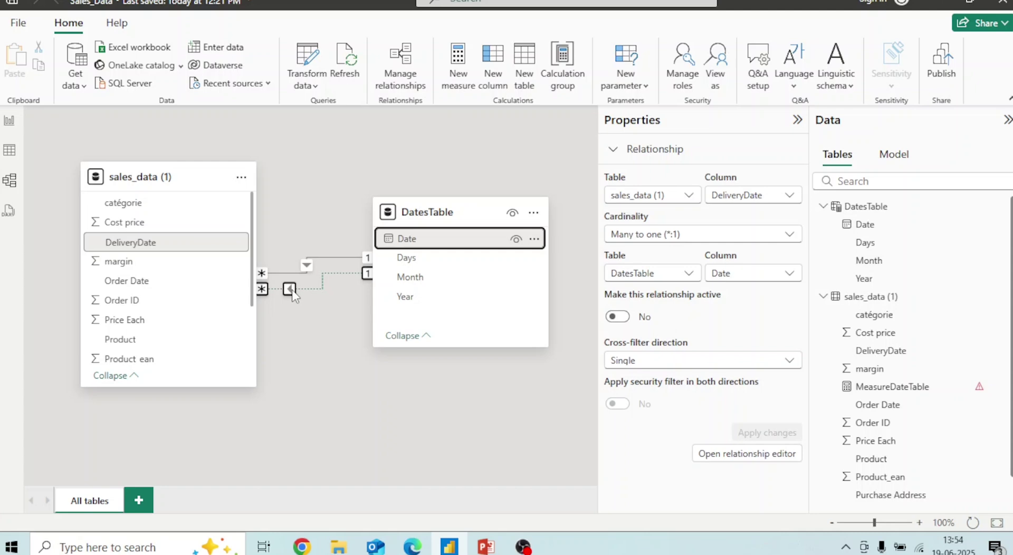
Start a new measure in sales_data (1) for the report with the formula CALCULATE(SUM('sales_data (1)'[turnover])
left_click(9, 120)
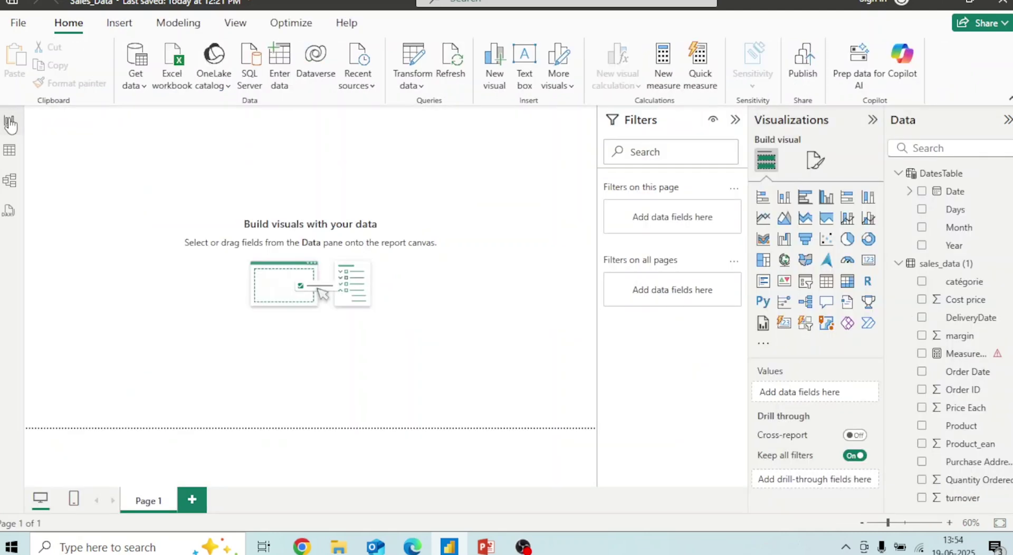
right_click(1009, 268)
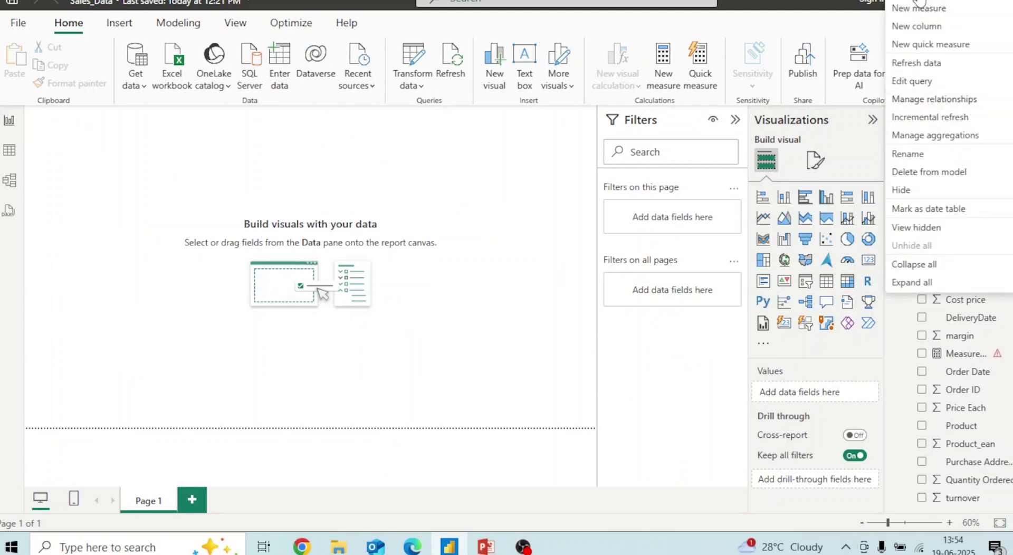
left_click(923, 9)
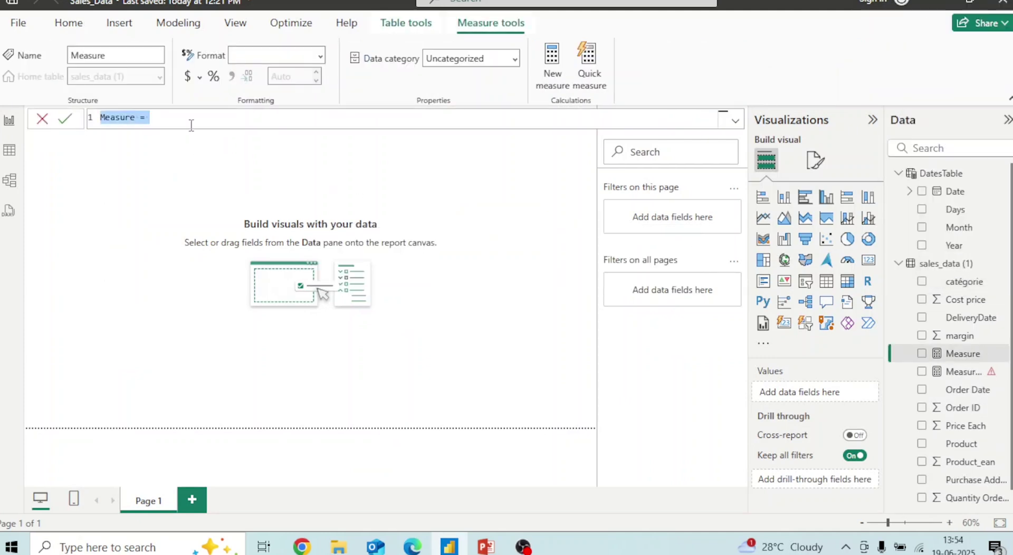
left_click(191, 125)
type("CA")
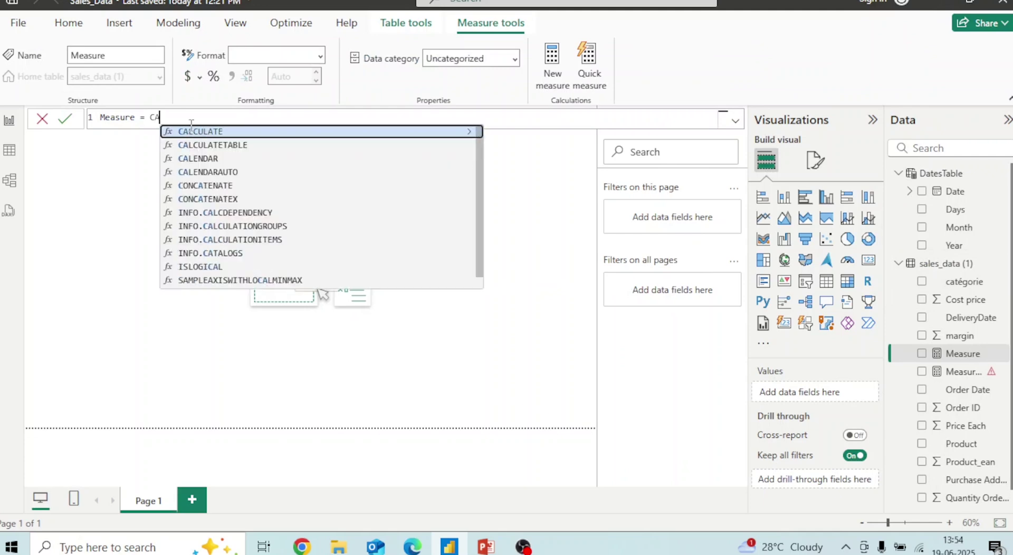
type("LCULATE(SUM")
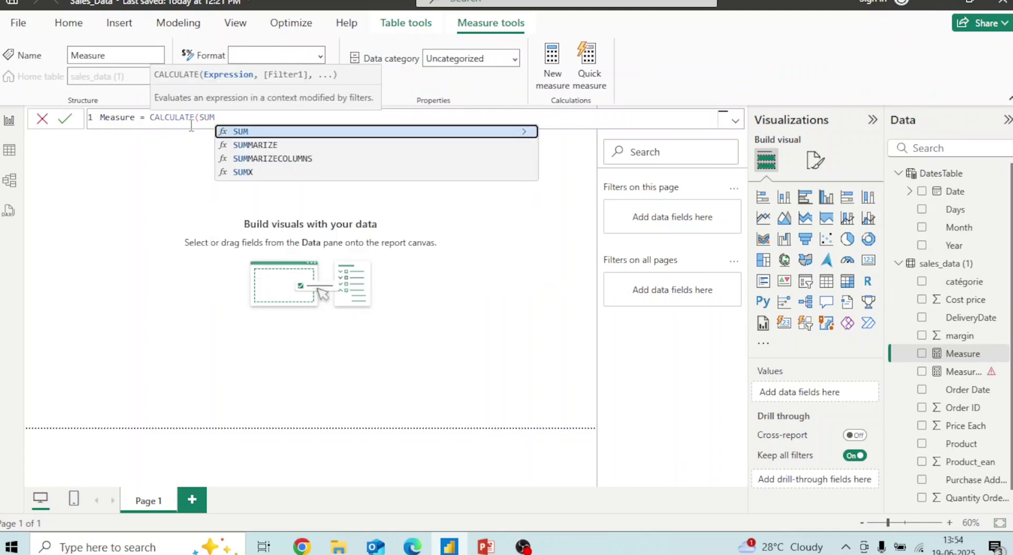
type("(")
key("Up")
key("Up")
key("Up")
key("Up")
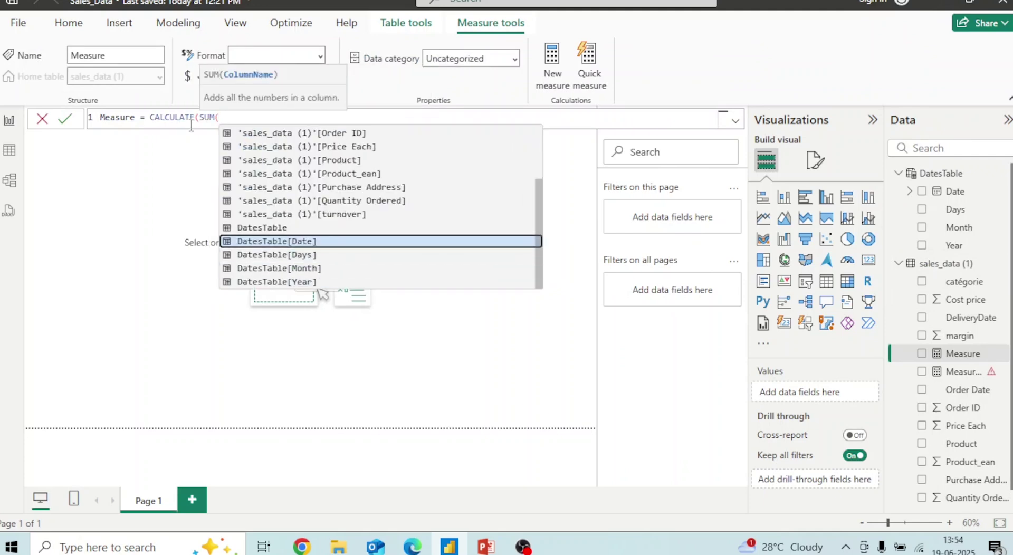
key("Up")
key("Up")
key("Tab")
type(")")
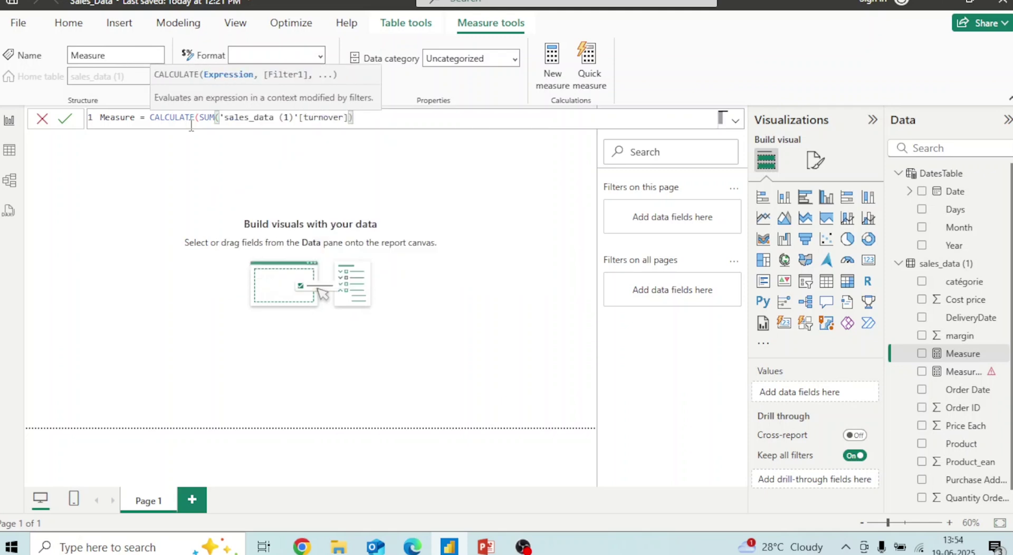
Add the USERELATIONSHIP function as the filter argument of the measure's CALCULATE expression
type(",")
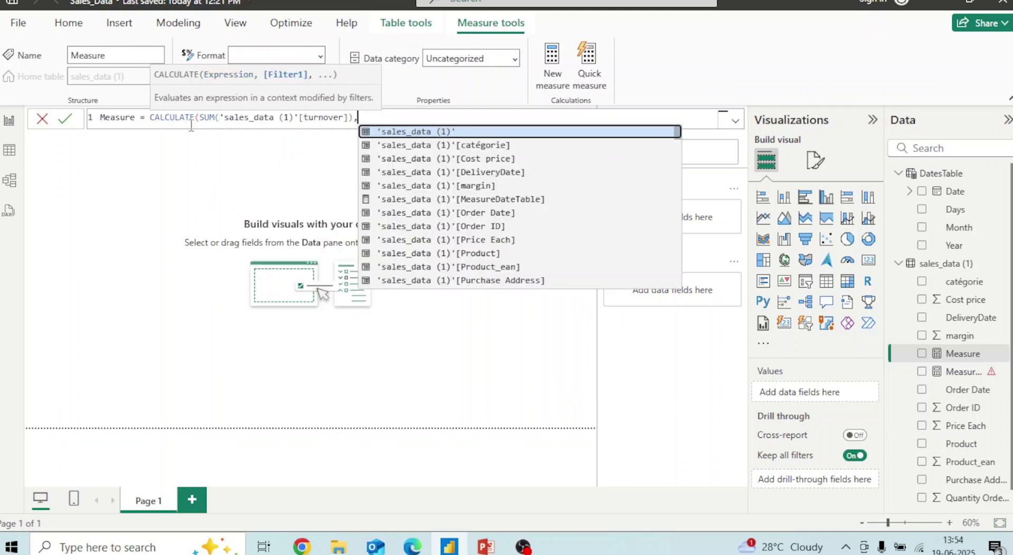
key("Down")
key("Down")
key("Down")
key("Down")
key("Up")
type("us")
key("Down")
key("Tab")
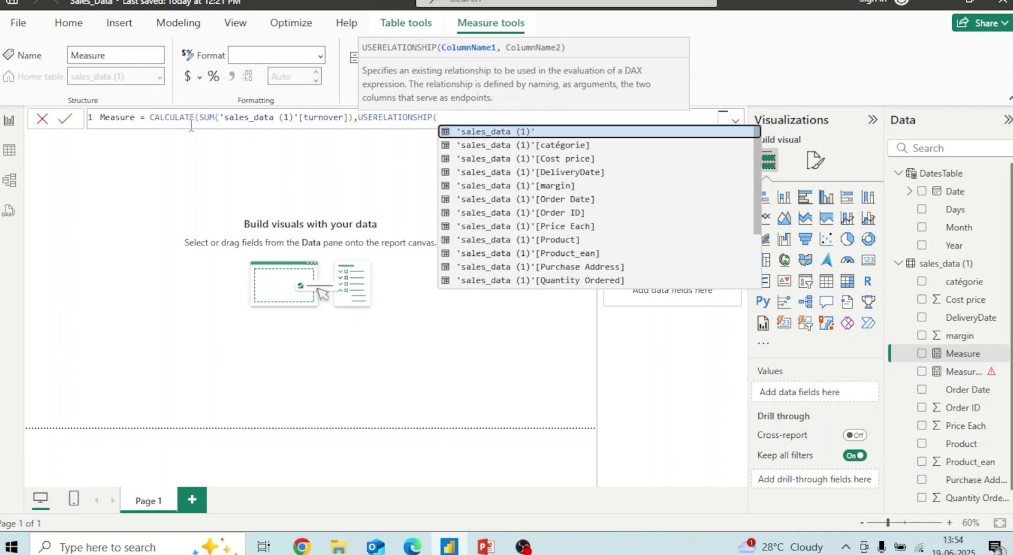
Complete USERELATIONSHIP with DatesTable[Date] and 'sales_data (1)'[DeliveryDate], close the formula and commit the measure
type("DA")
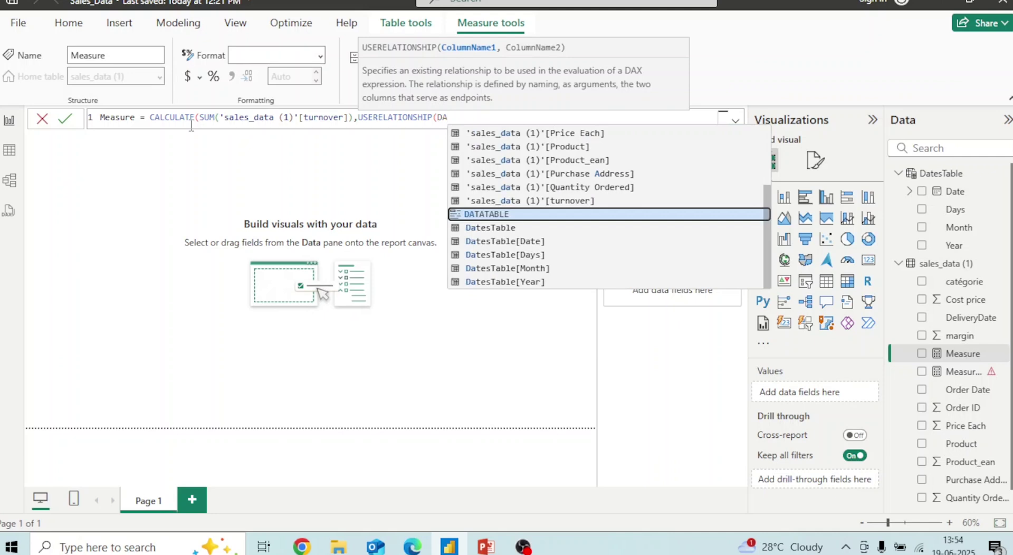
key("Down")
key("Down")
key("Tab")
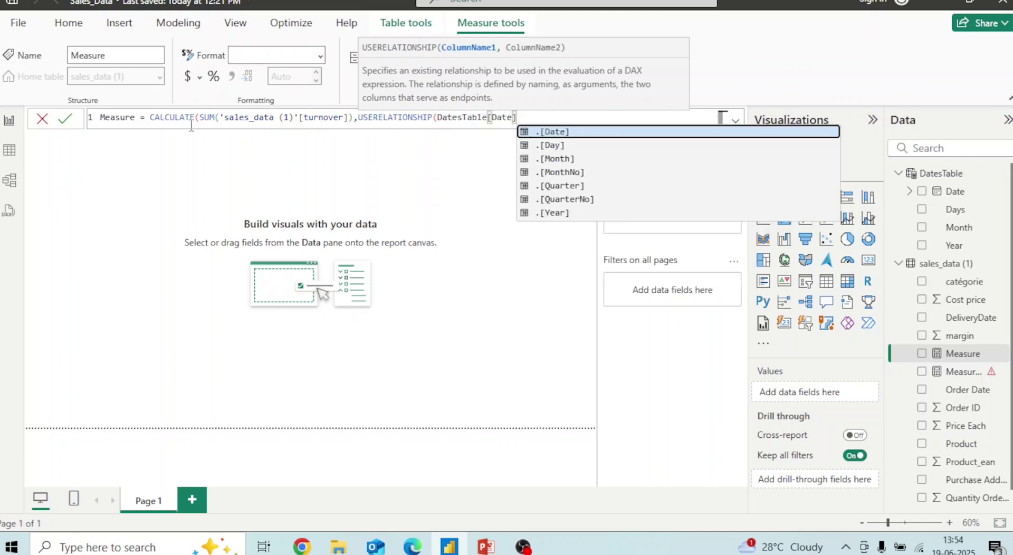
type(",")
key("Down")
key("Down")
key("Down")
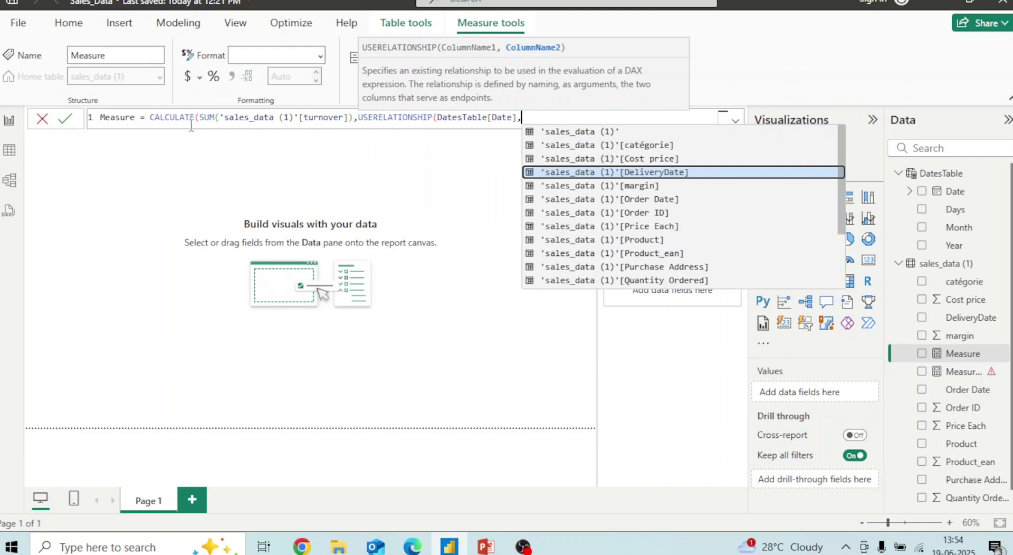
key("Tab")
type(")")
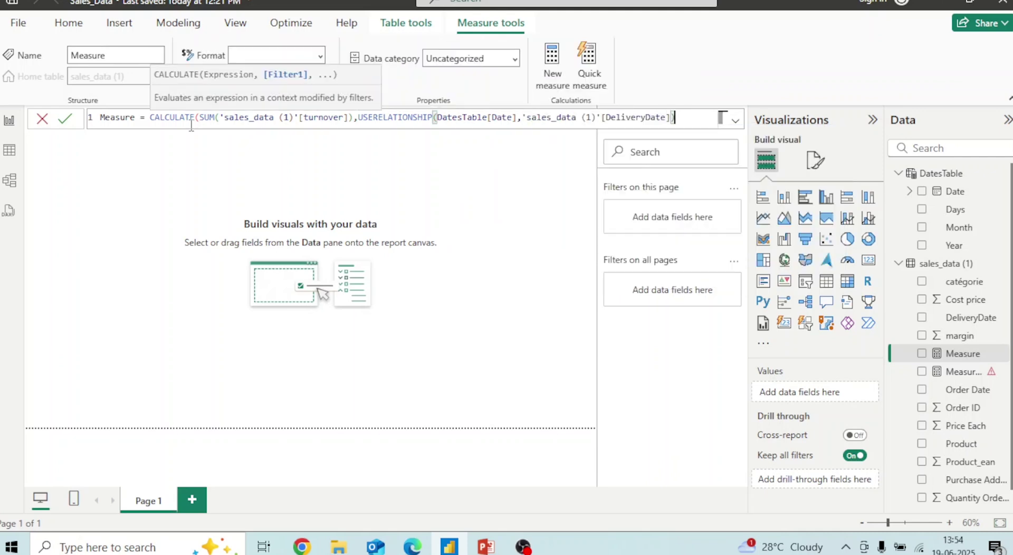
type(")")
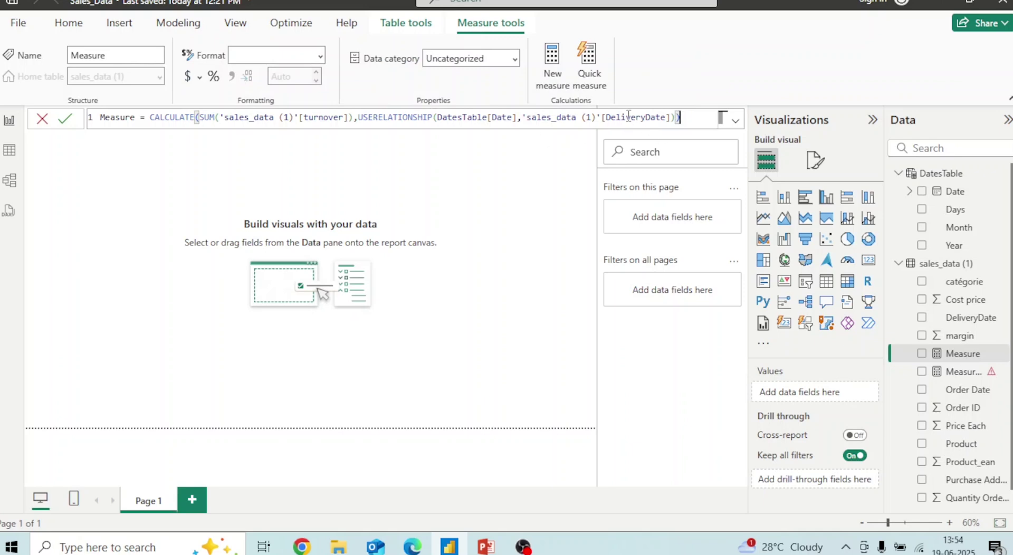
key("Return")
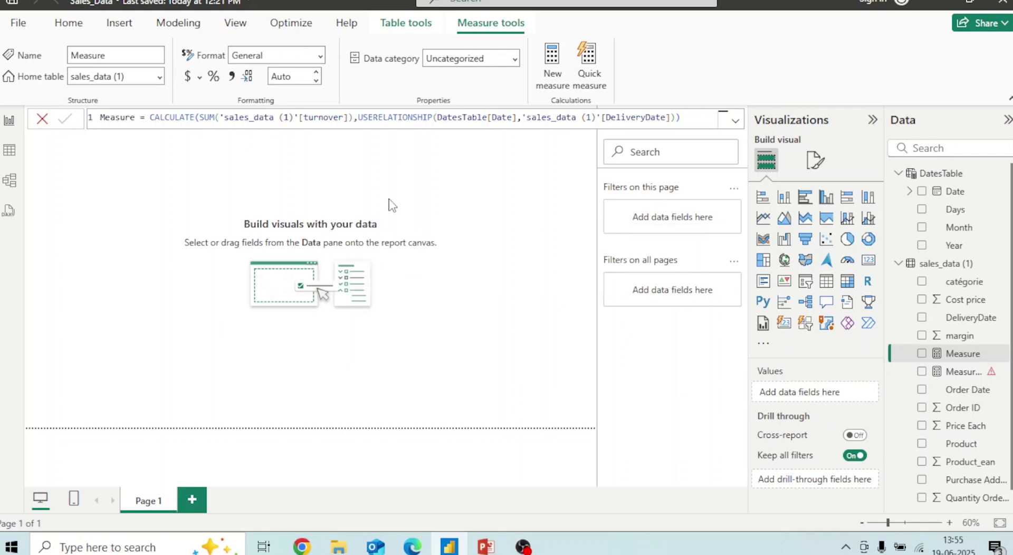
Add a matrix visual with DatesTable's Date as rows, keeping only the Year and Month levels, and reposition it on the page
left_click(848, 282)
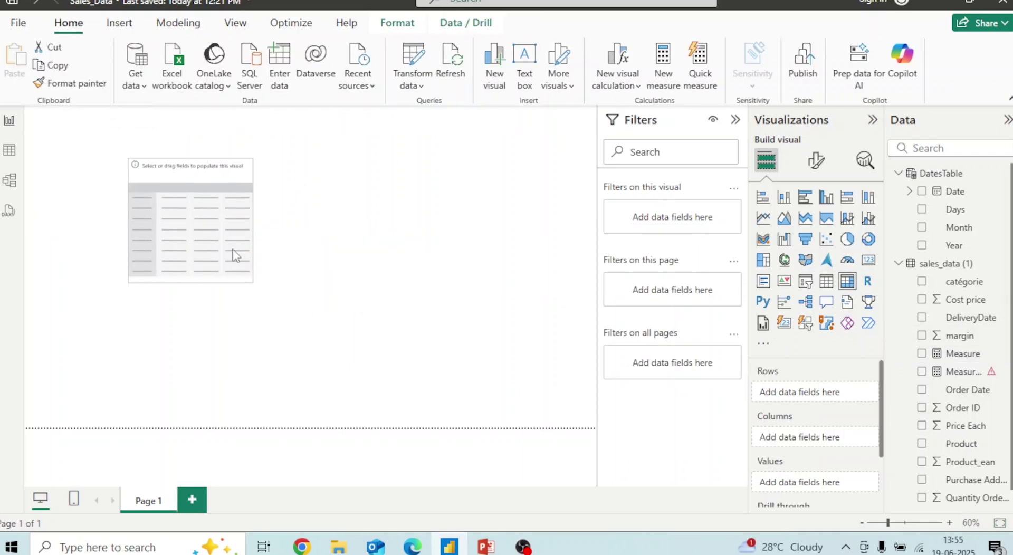
left_click_drag(956, 227, 825, 400)
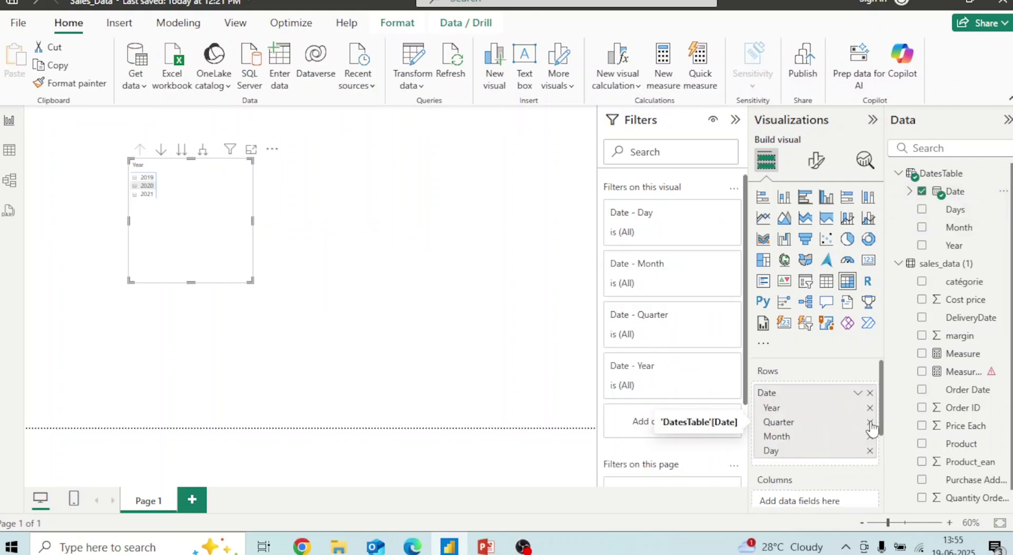
left_click(869, 422)
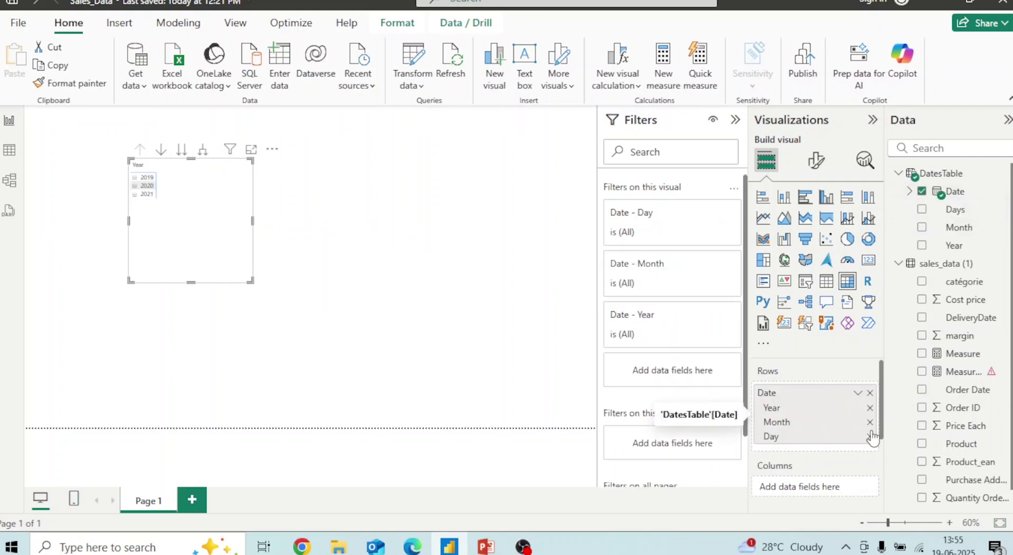
left_click(870, 437)
left_click_drag(199, 240, 150, 226)
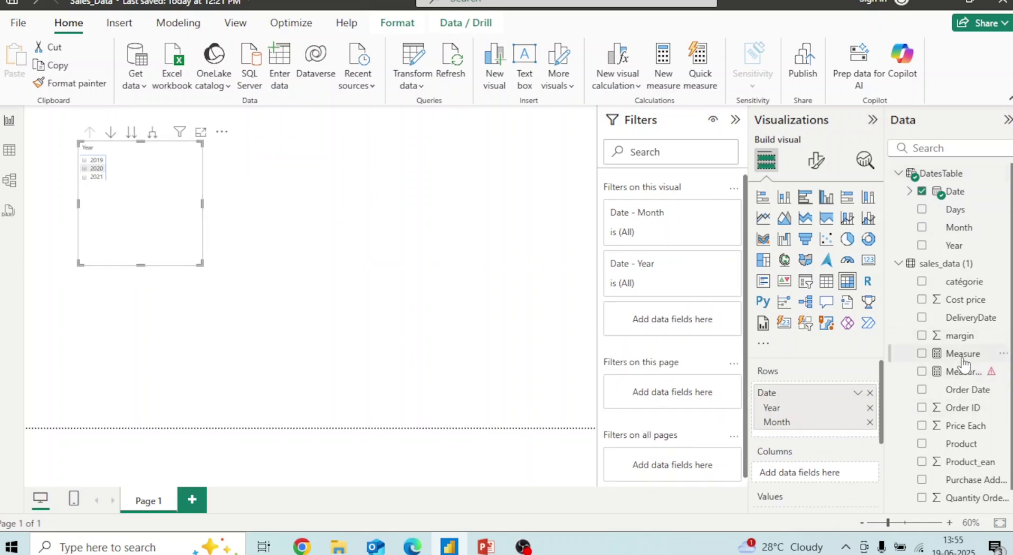
Add Measure to the matrix and enlarge the visual with its rows expanded to month level
left_click_drag(962, 359, 183, 222)
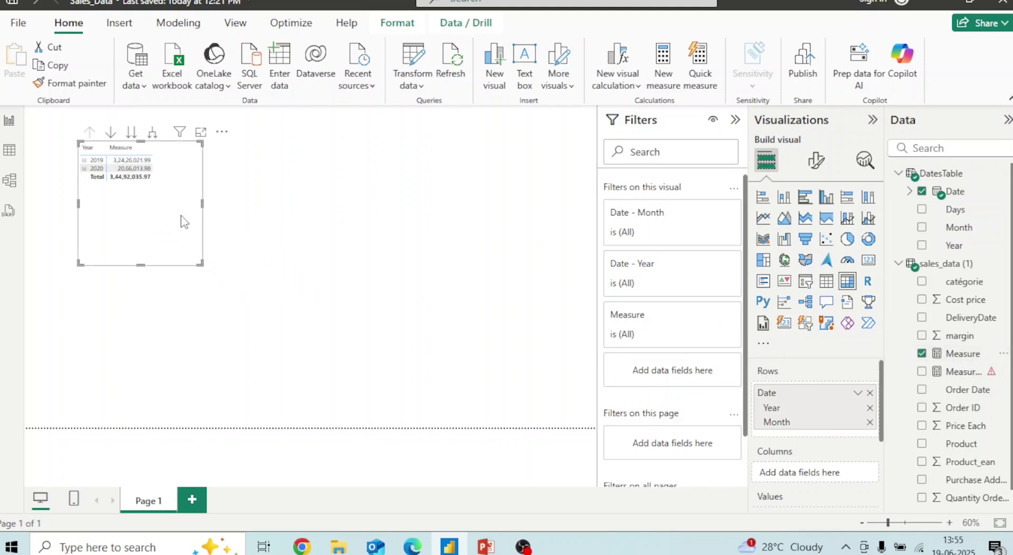
left_click(152, 137)
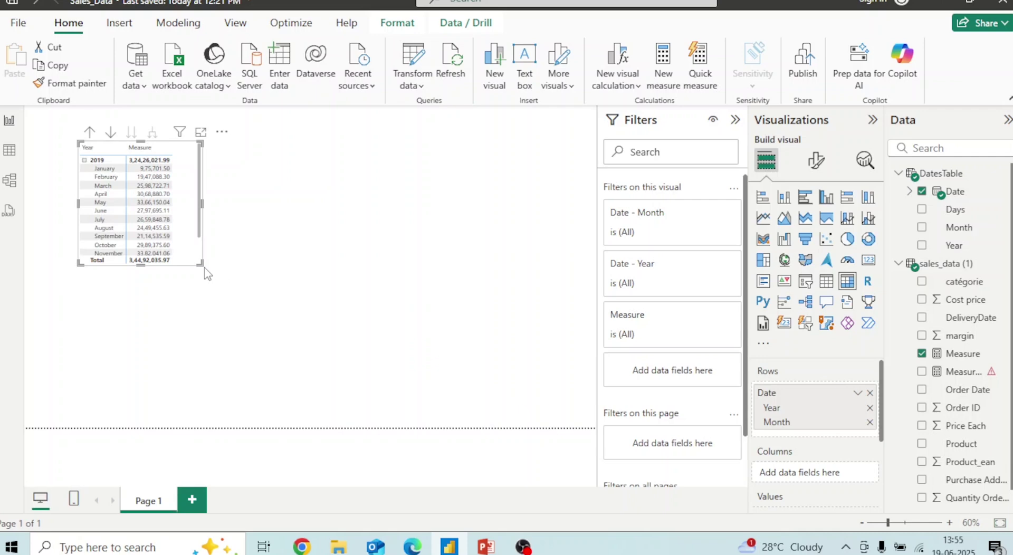
left_click_drag(201, 259, 295, 334)
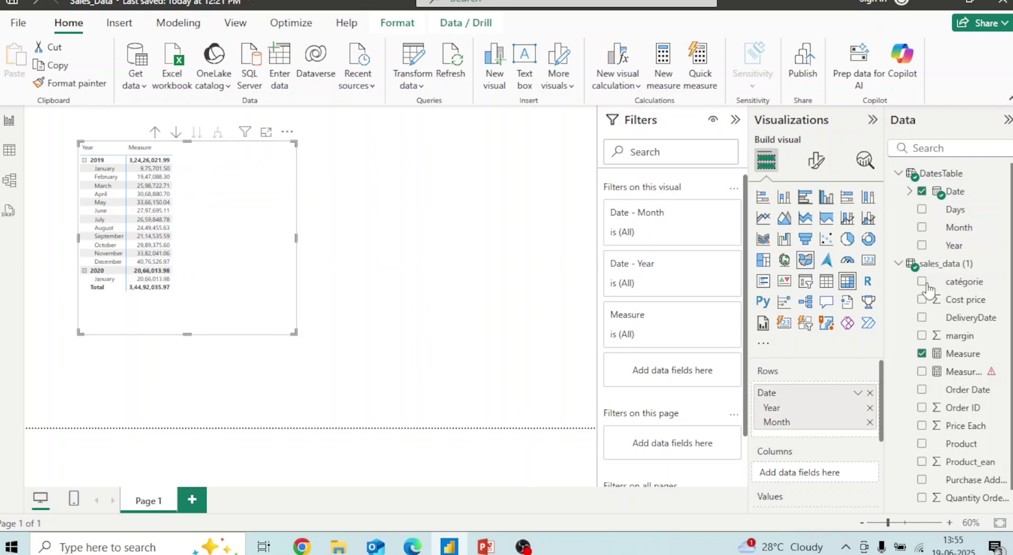
Set the font size of the matrix values to 20 in the visual's formatting options
left_click(816, 160)
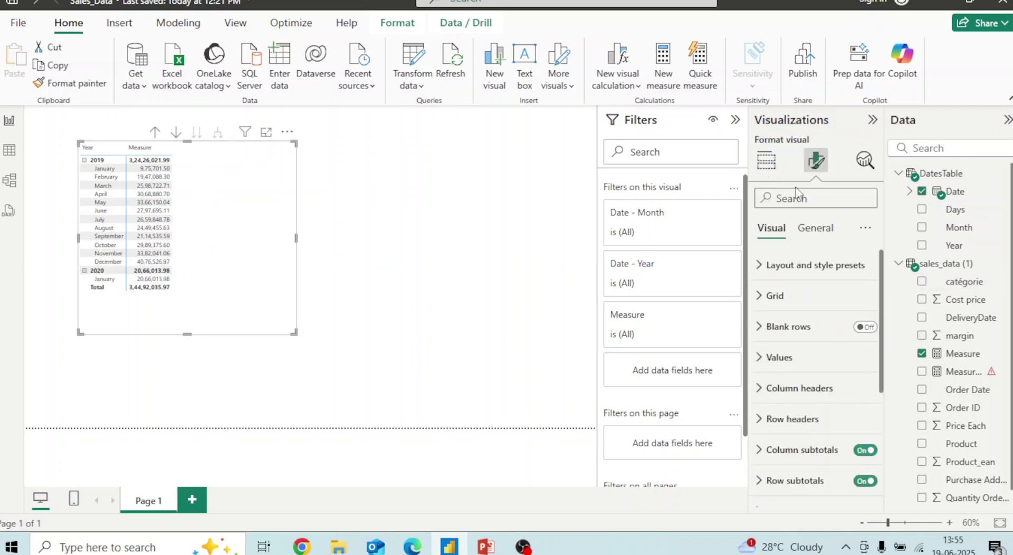
left_click(761, 272)
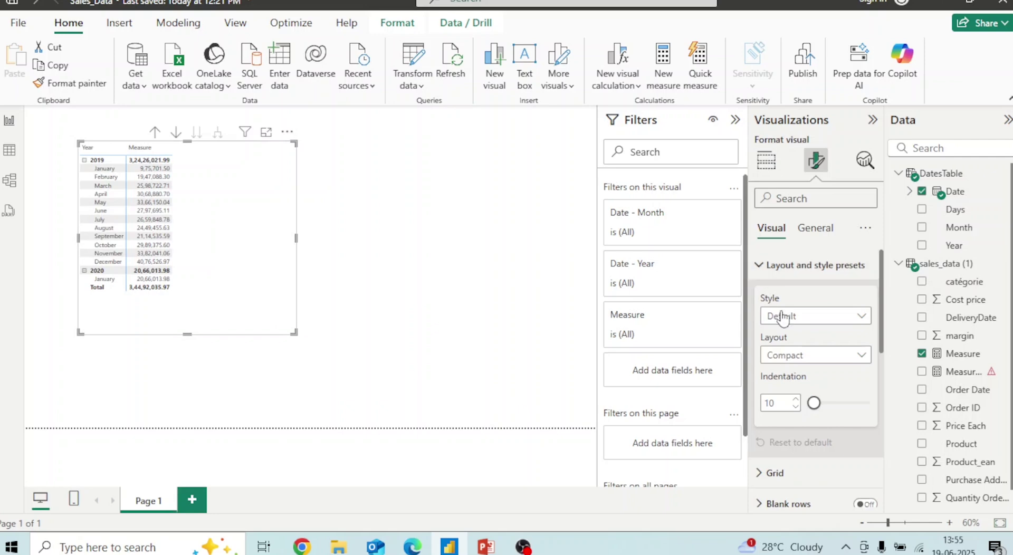
left_click(758, 266)
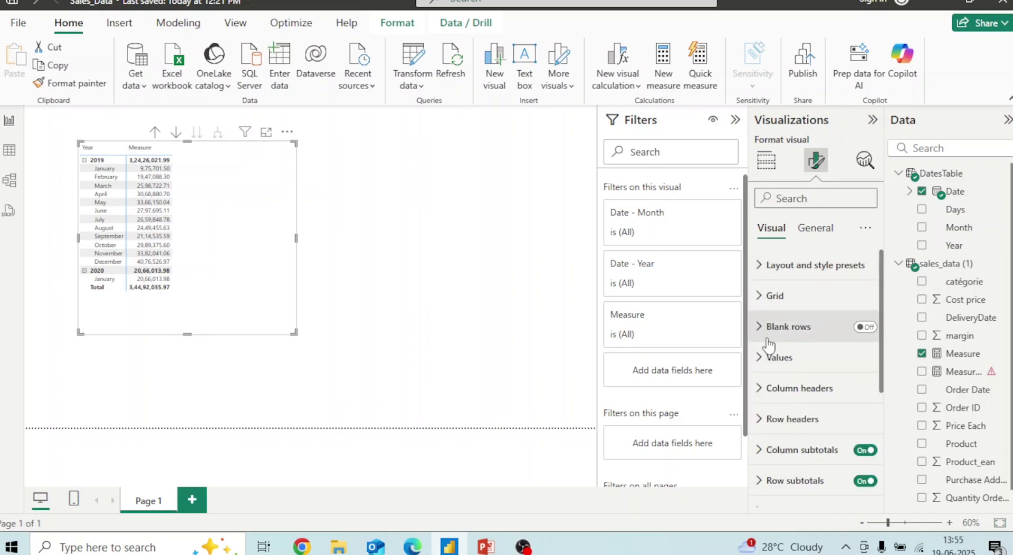
left_click(759, 358)
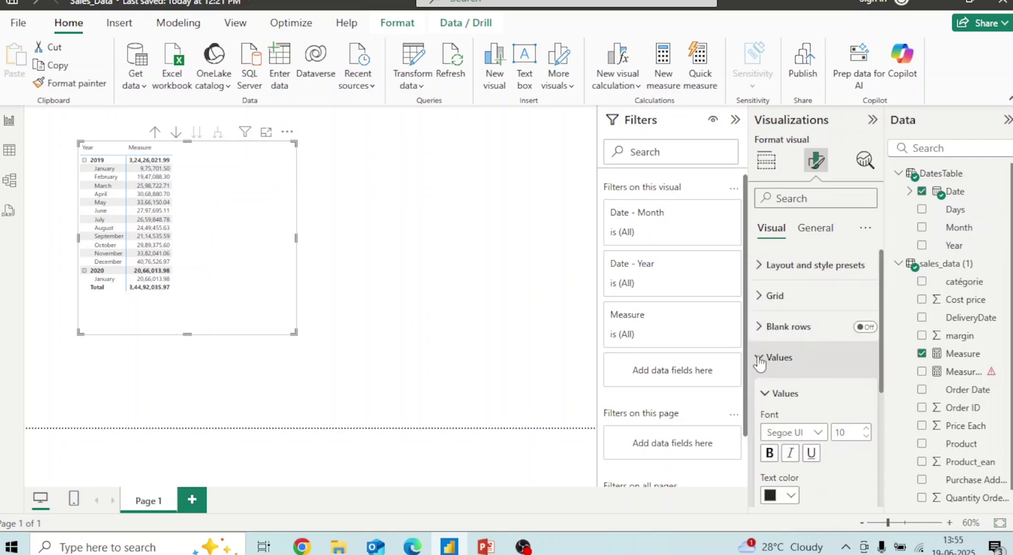
left_click(844, 432)
type("20")
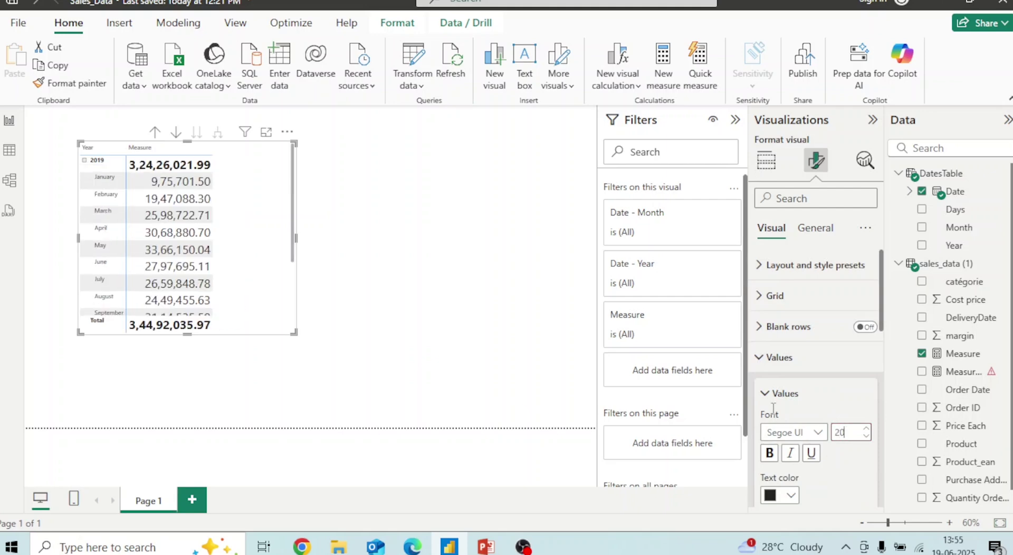
left_click(766, 396)
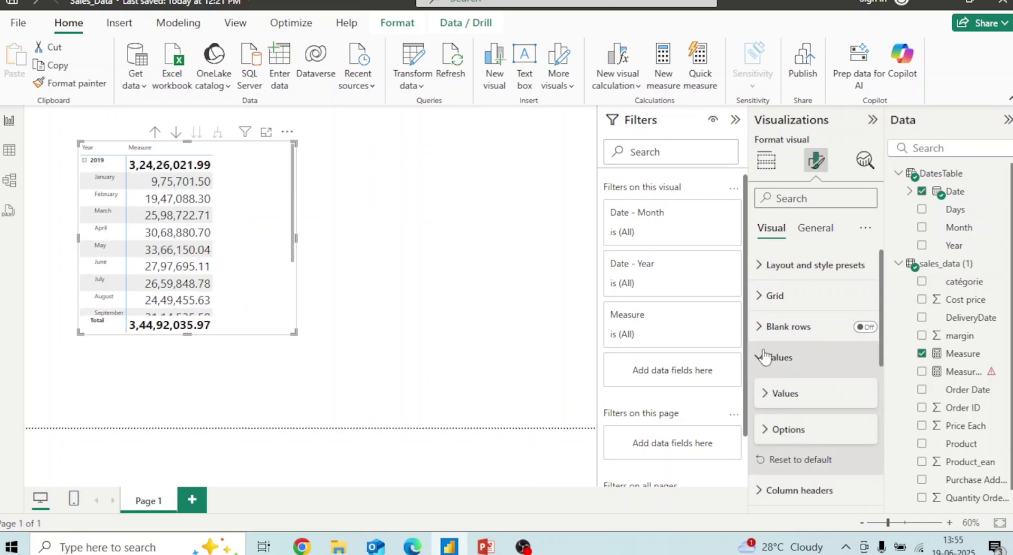
left_click(762, 357)
Set the font size of the matrix's column headers to 20
left_click(760, 388)
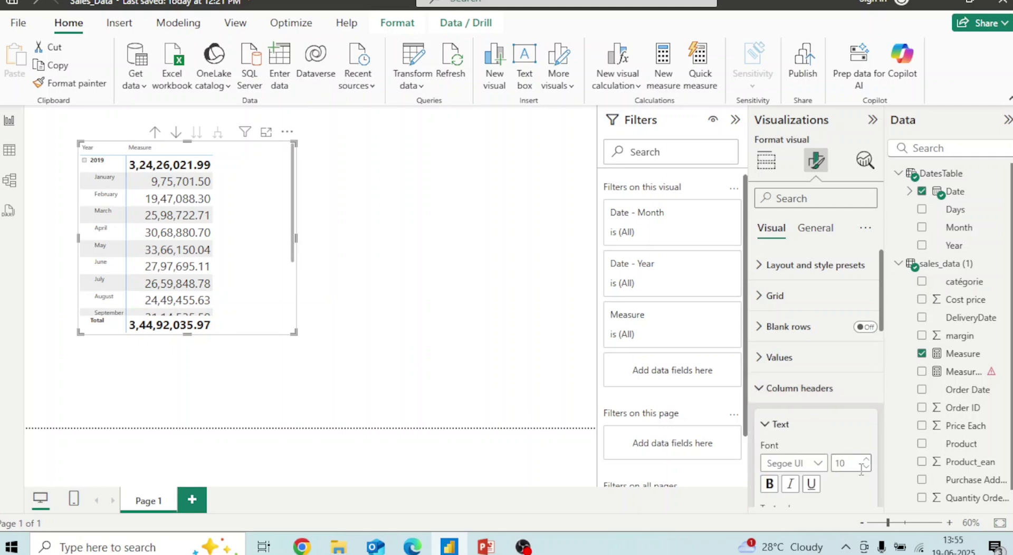
left_click(841, 462)
type("8")
key("BackSpace")
type("20")
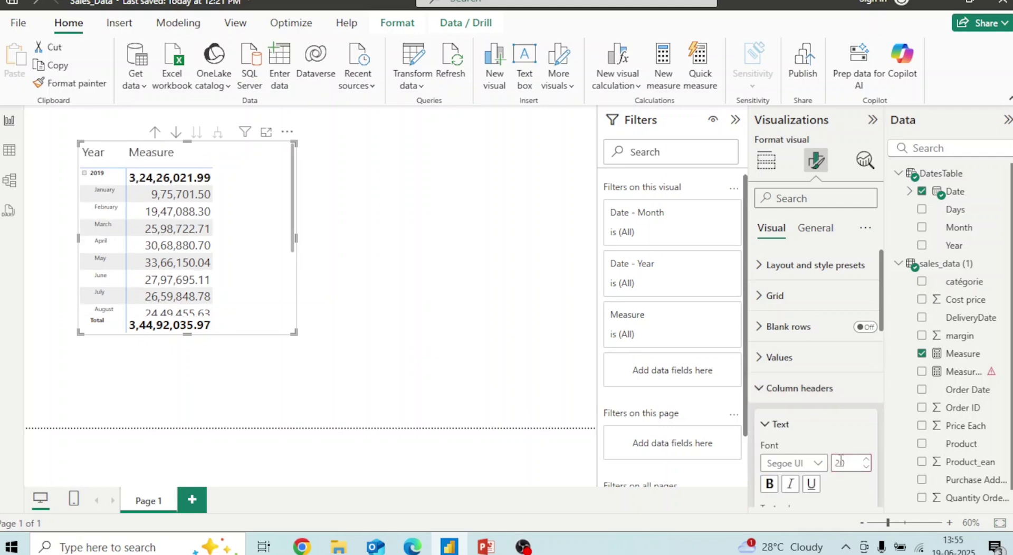
left_click(791, 390)
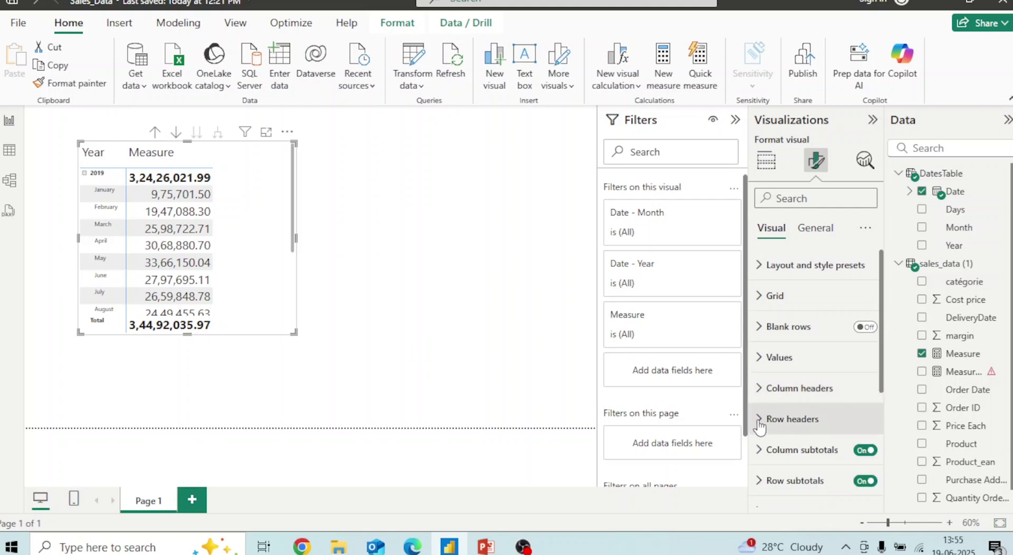
Set the font size of the matrix's row headers to 20
left_click(791, 420)
double_click(849, 495)
key("BackSpace")
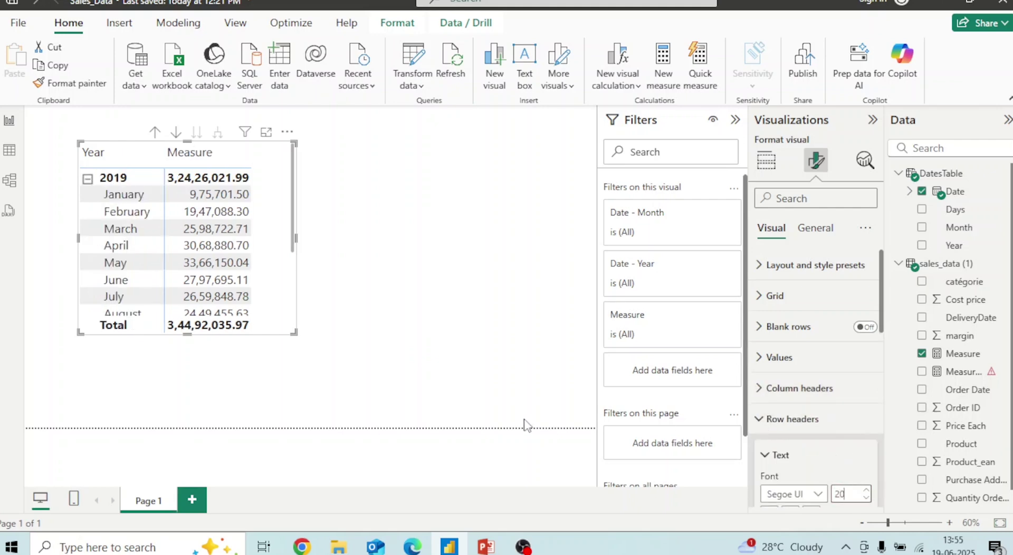
Enlarge the matrix and move it to the upper edge of the page so all months through January 2020 fit, then deselect it
left_click_drag(292, 331, 334, 426)
left_click(260, 125)
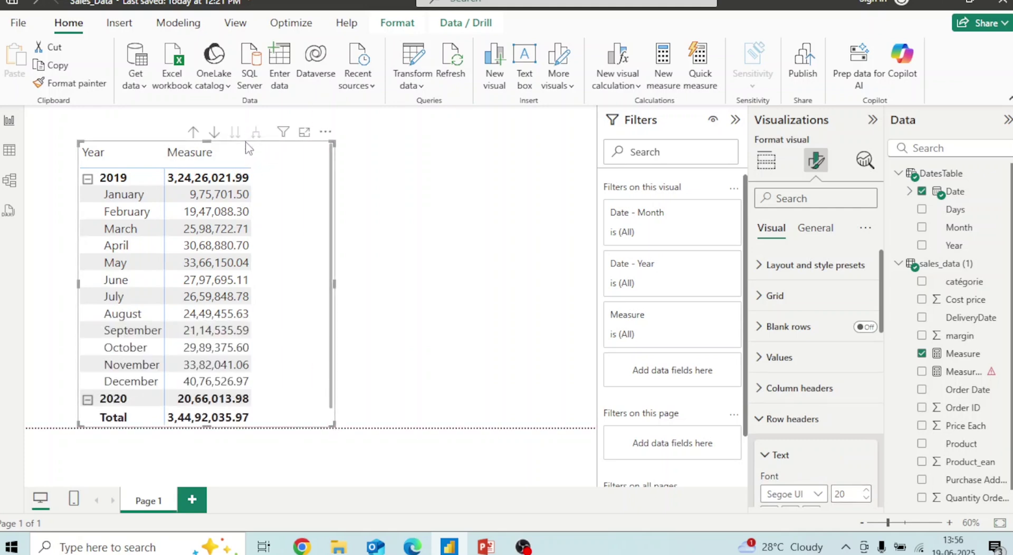
left_click_drag(246, 142, 237, 108)
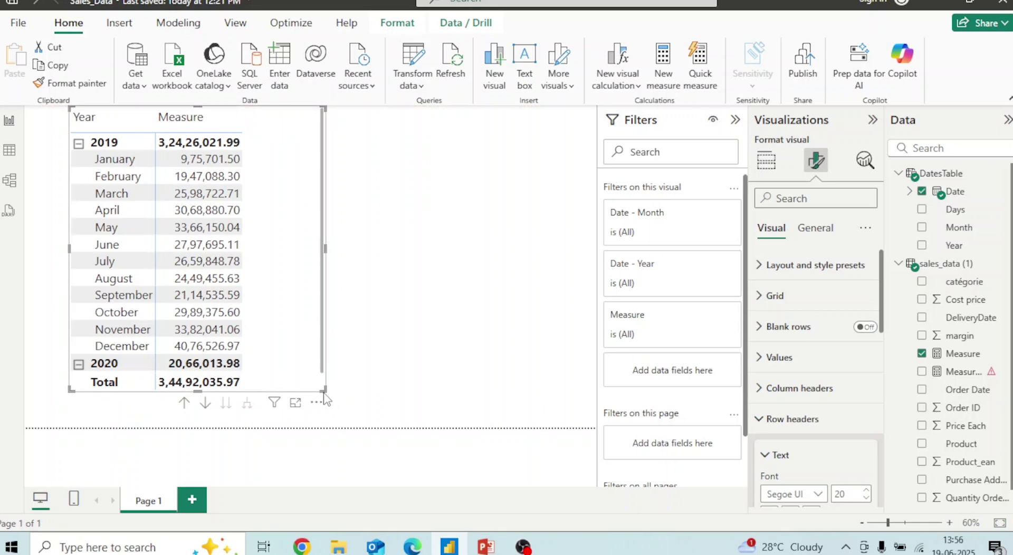
left_click_drag(324, 390, 375, 443)
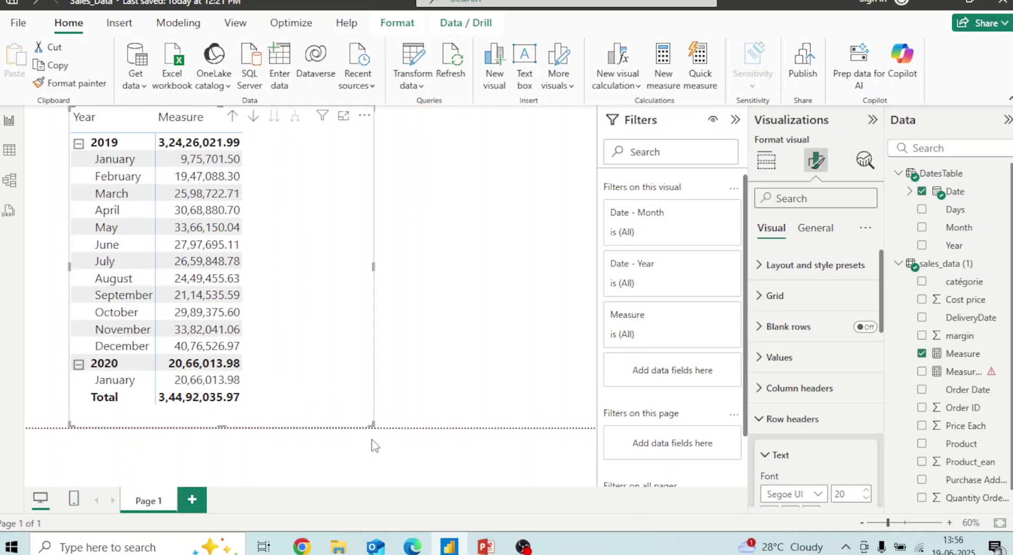
left_click(415, 316)
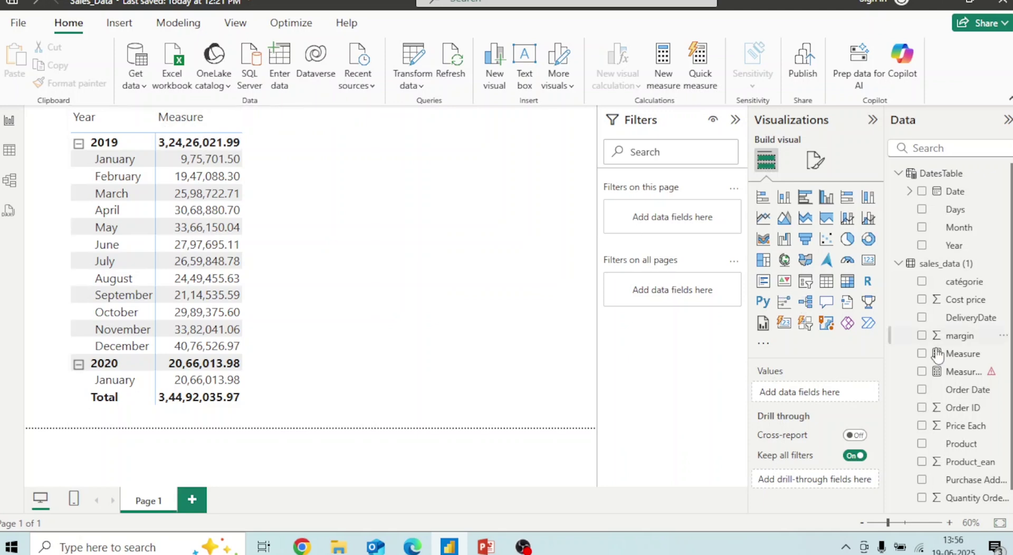
Review Measure's USERELATIONSHIP formula against the relationships between sales_data (1) and DatesTable in the model
left_click(955, 355)
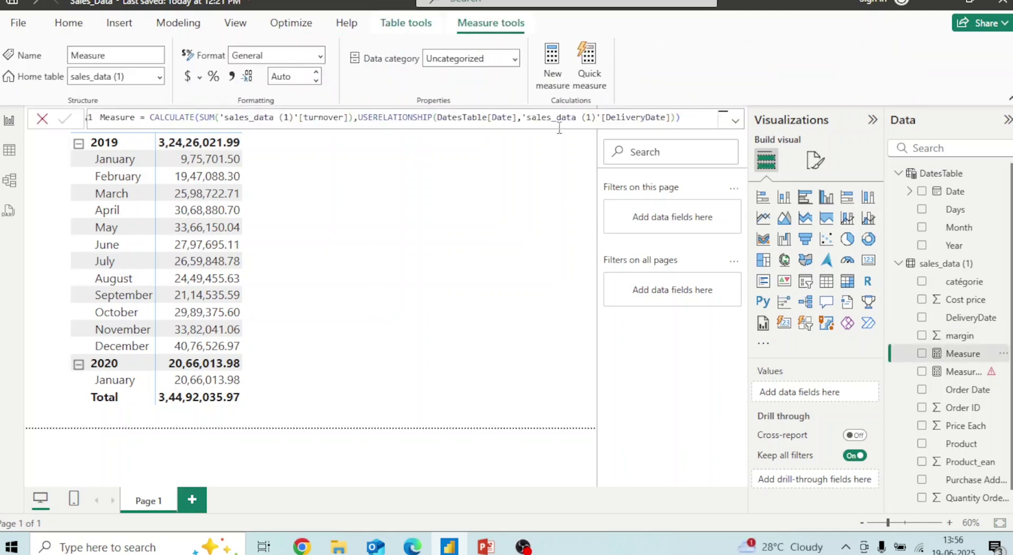
left_click(9, 180)
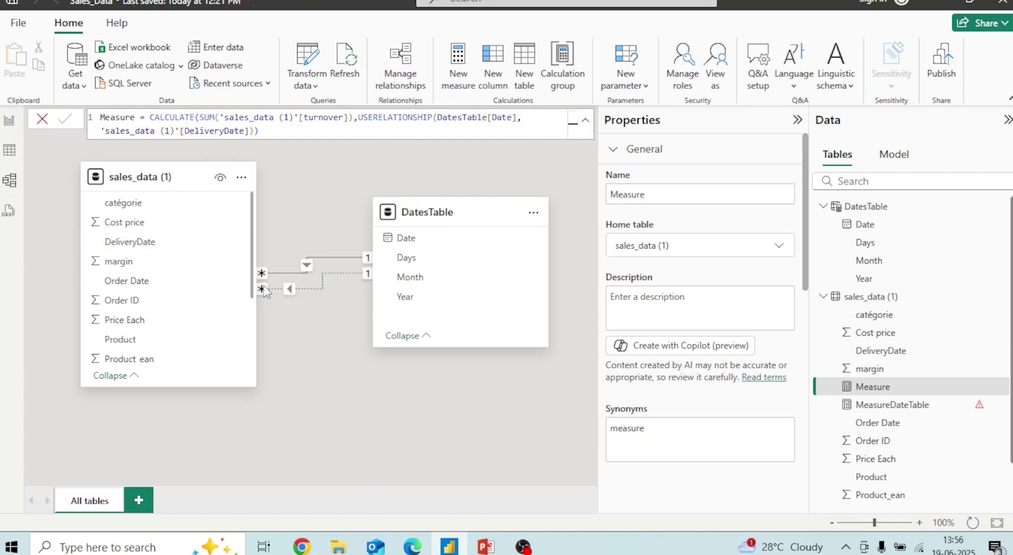
left_click(8, 122)
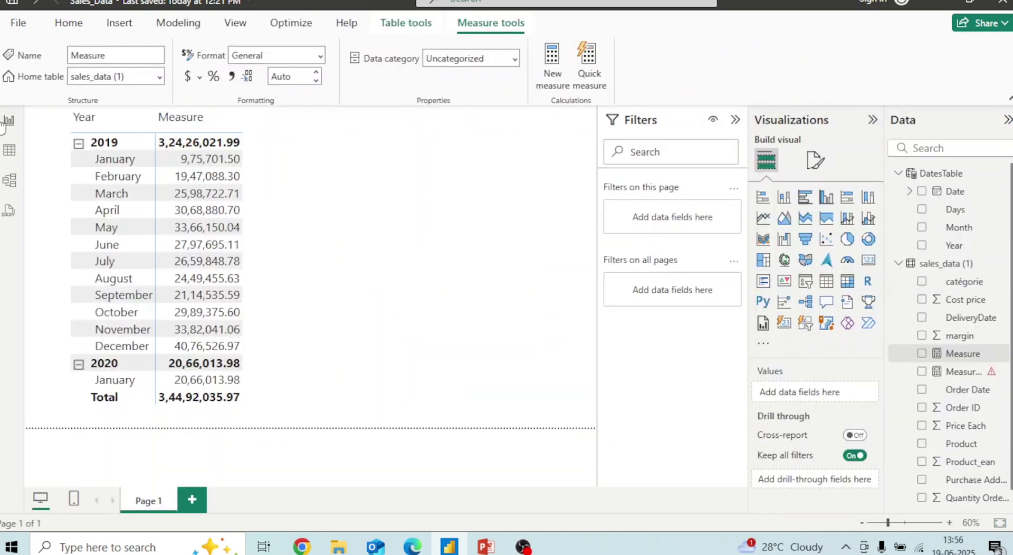
left_click(963, 357)
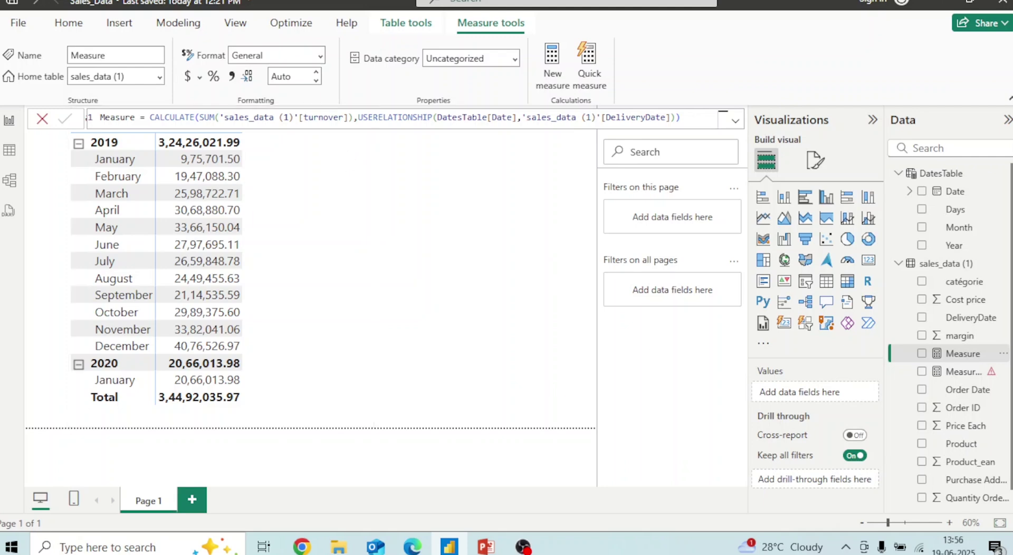
Add the turnover field from sales_data (1) to the matrix as a second value beside Measure
scroll(950, 335, "down", 1)
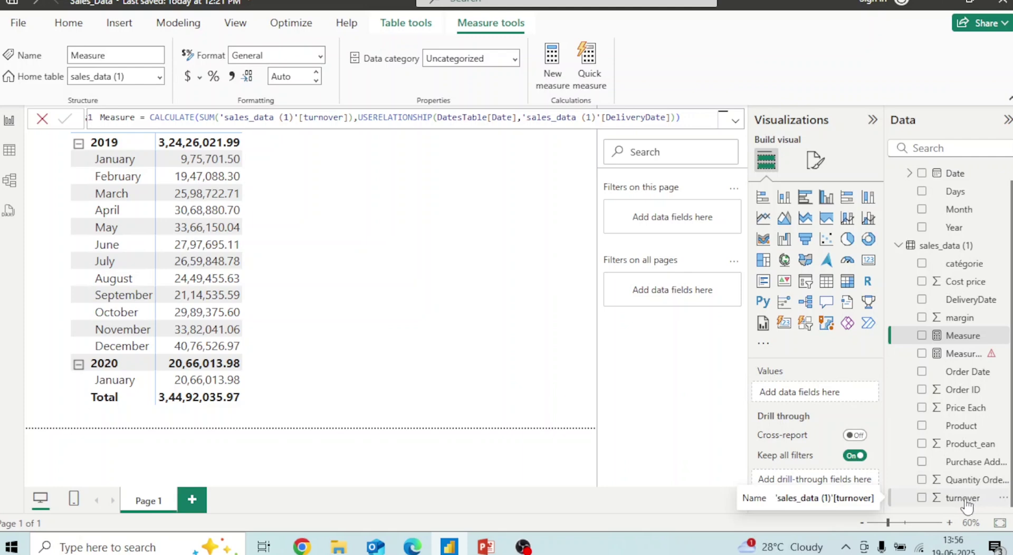
left_click_drag(966, 501, 274, 263)
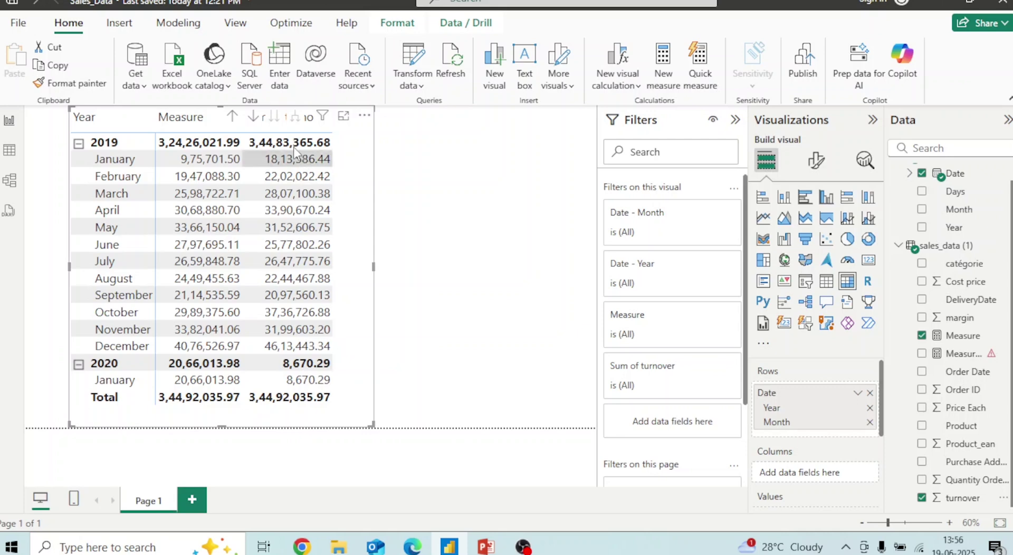
Compare the Measure and turnover columns with the active and inactive model relationships and the USERELATIONSHIP part of Measure's formula
left_click(9, 180)
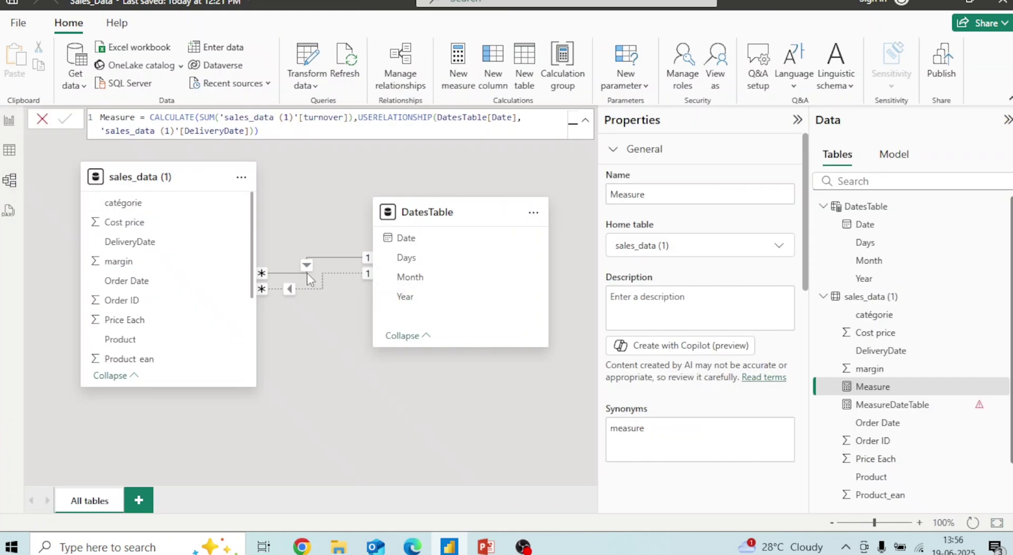
left_click(9, 121)
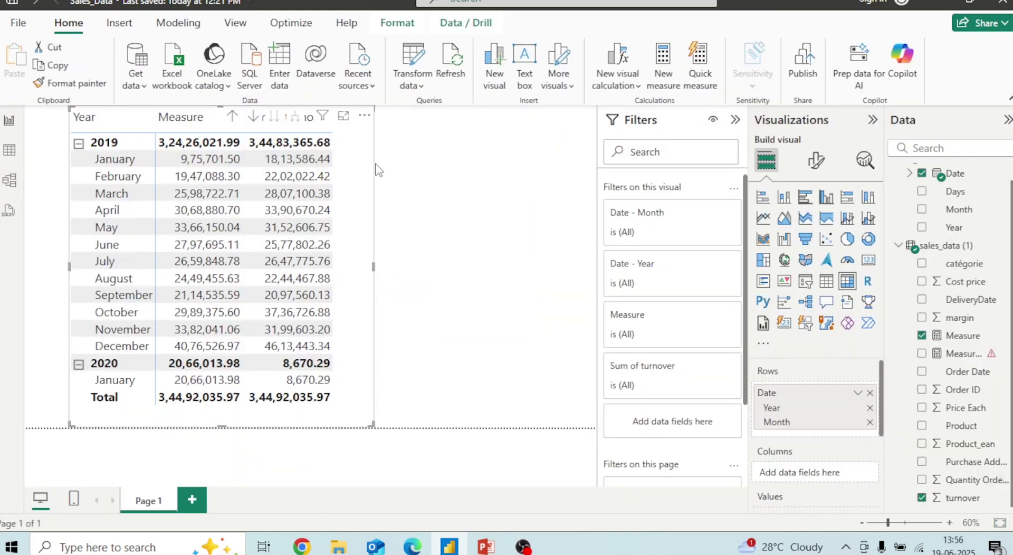
left_click(10, 180)
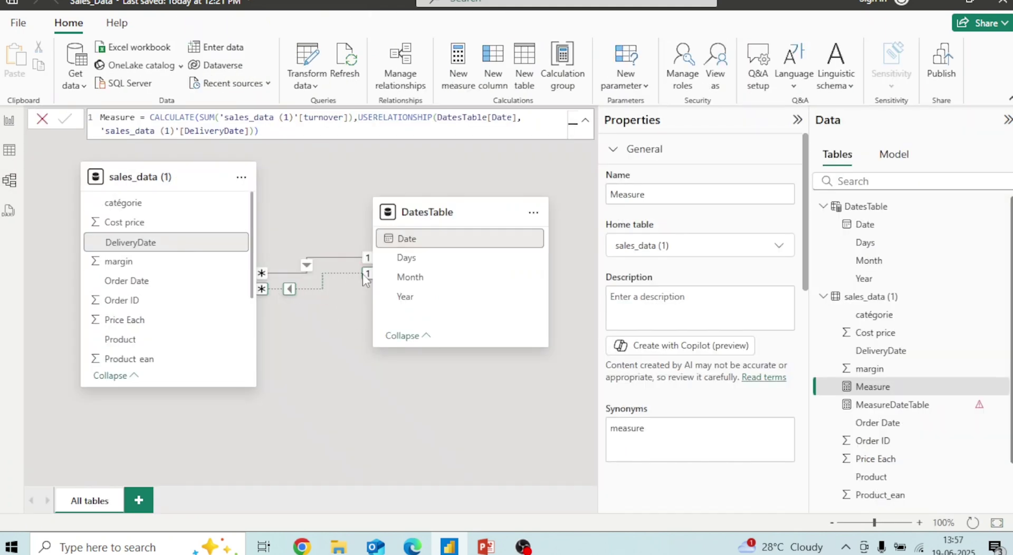
left_click(9, 120)
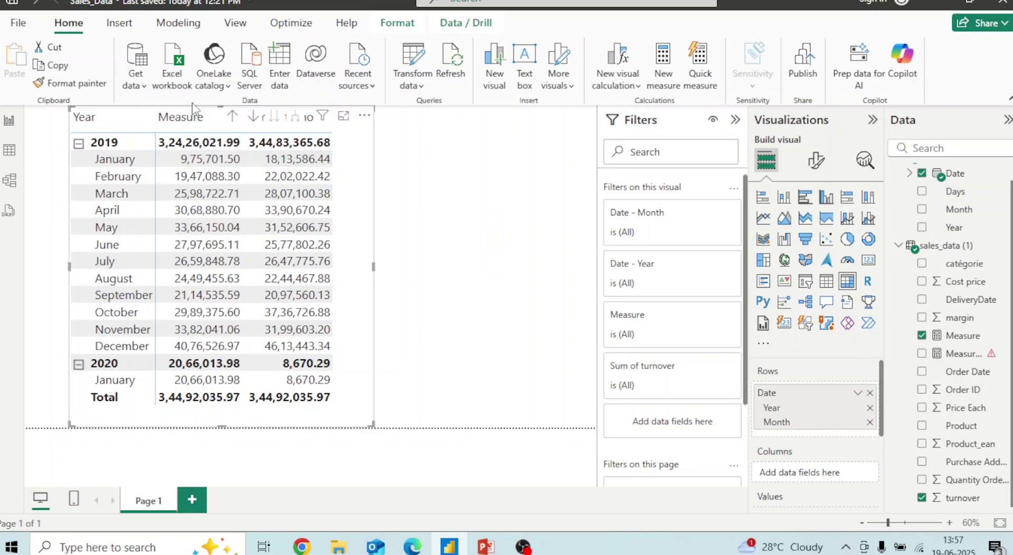
left_click(960, 337)
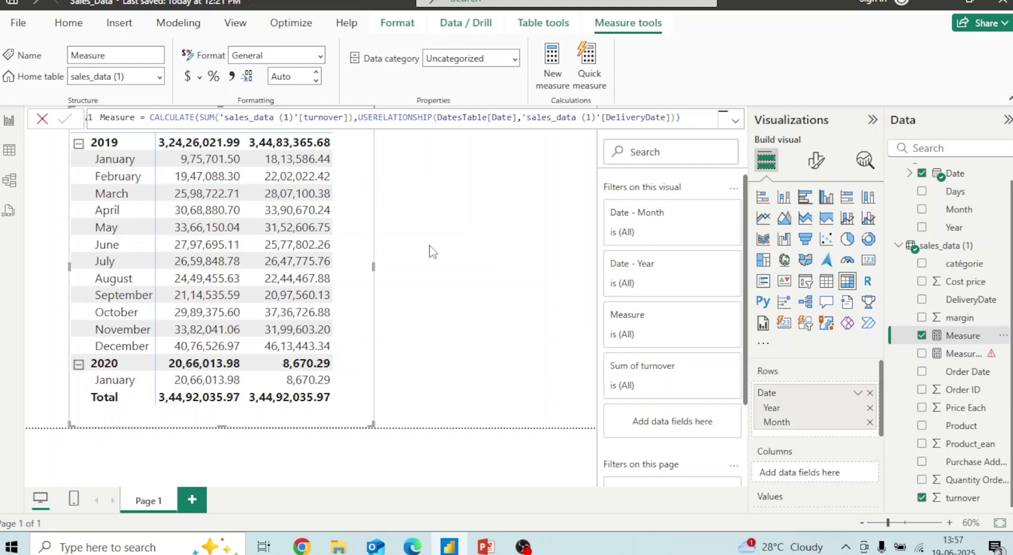
left_click_drag(358, 122, 432, 122)
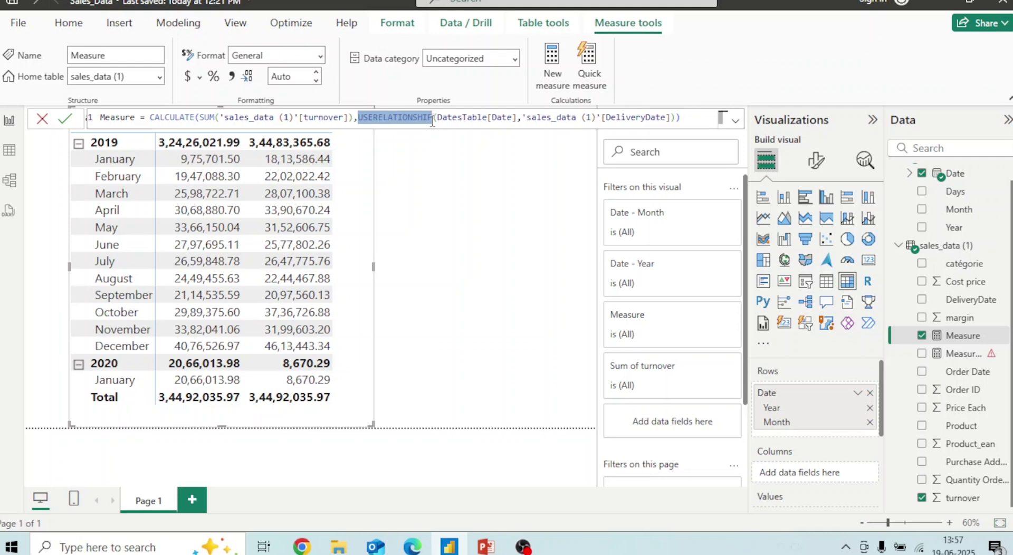
Delete the inactive relationship between sales_data (1) DeliveryDate and DatesTable Date in the model
left_click(9, 180)
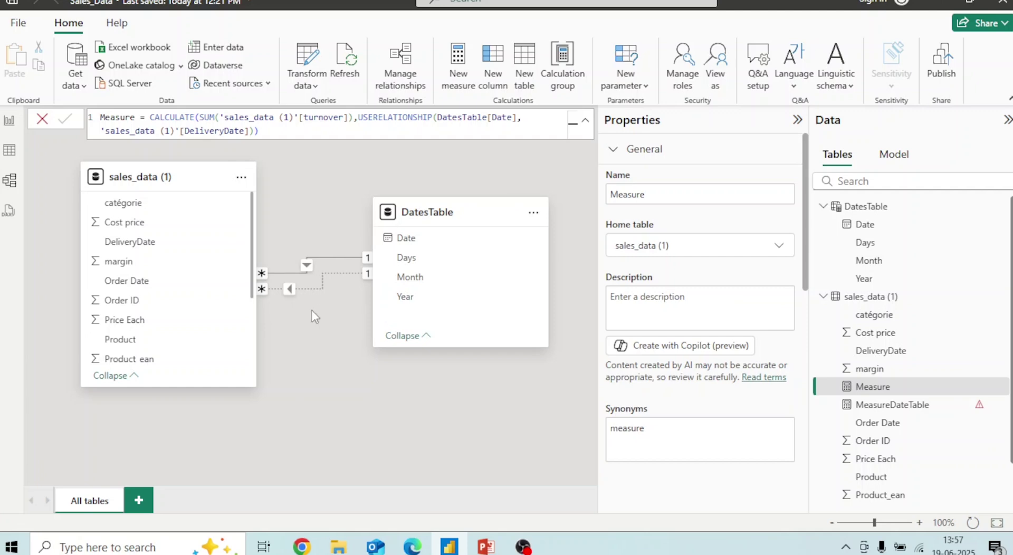
left_click(290, 288)
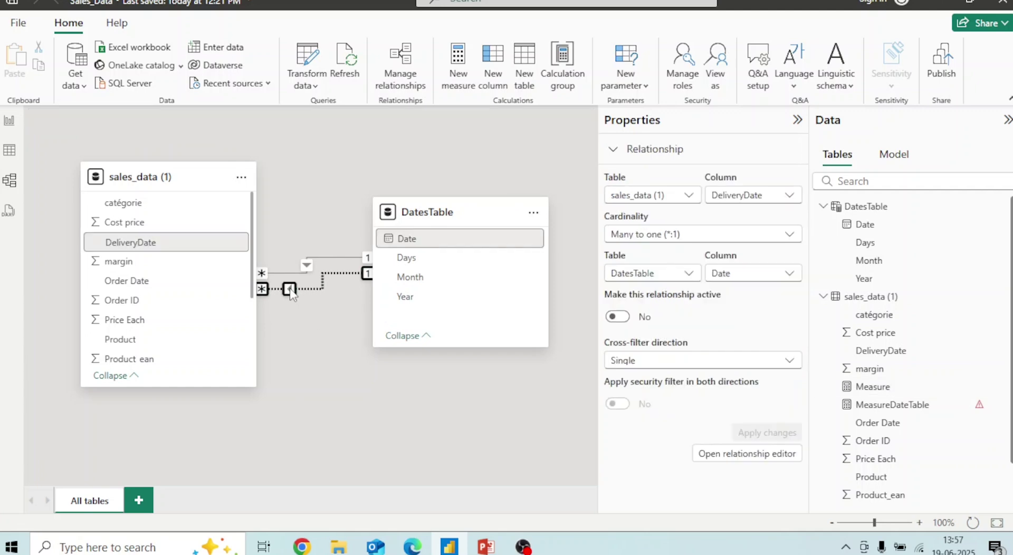
right_click(291, 290)
left_click(303, 296)
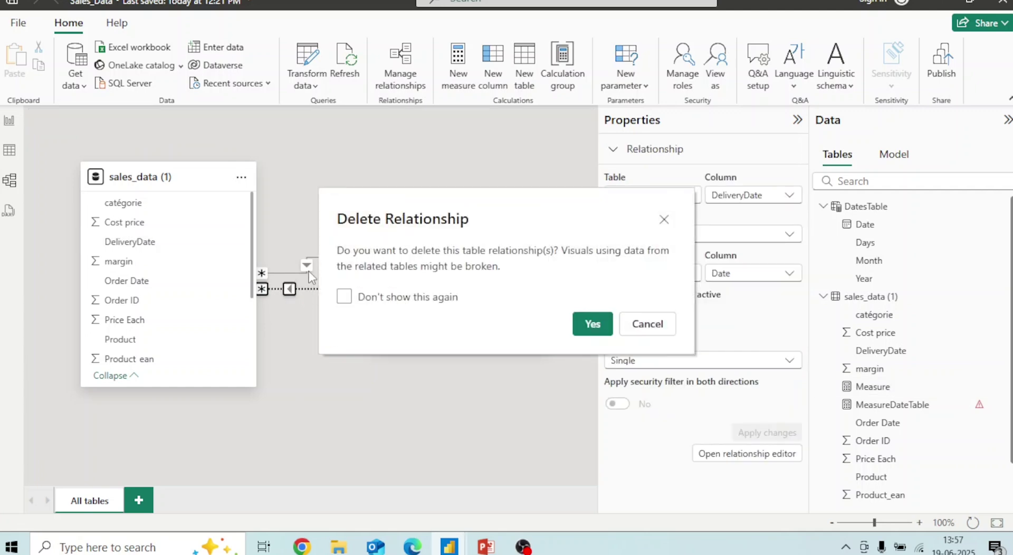
left_click(593, 323)
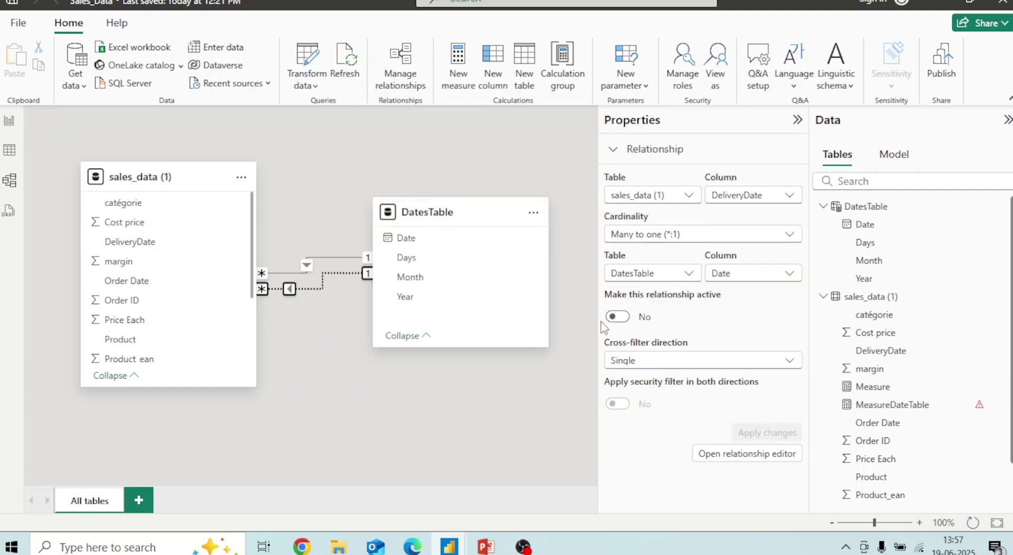
Delete the remaining relationship between sales_data (1) Order Date and DatesTable Date
left_click(314, 279)
right_click(314, 279)
left_click(331, 286)
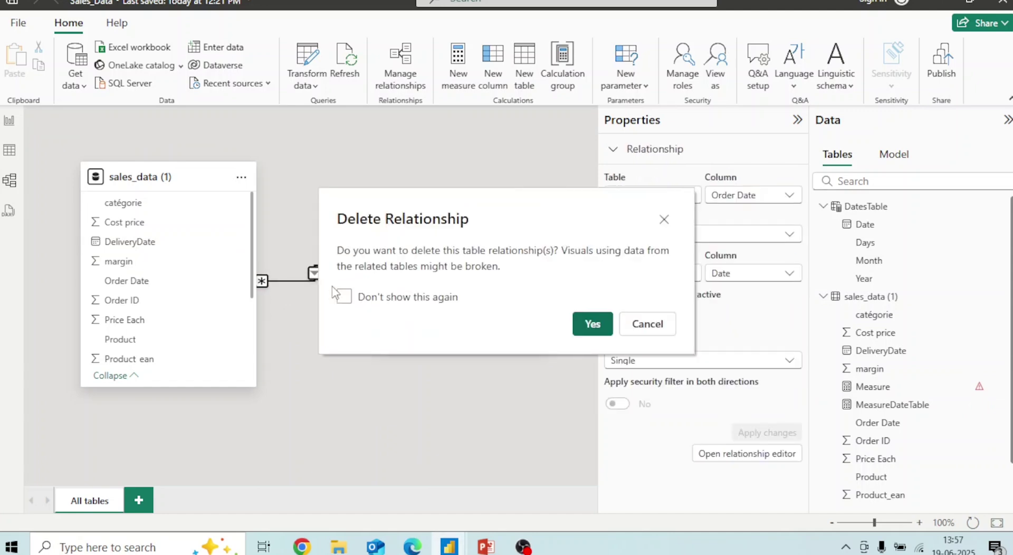
left_click(594, 326)
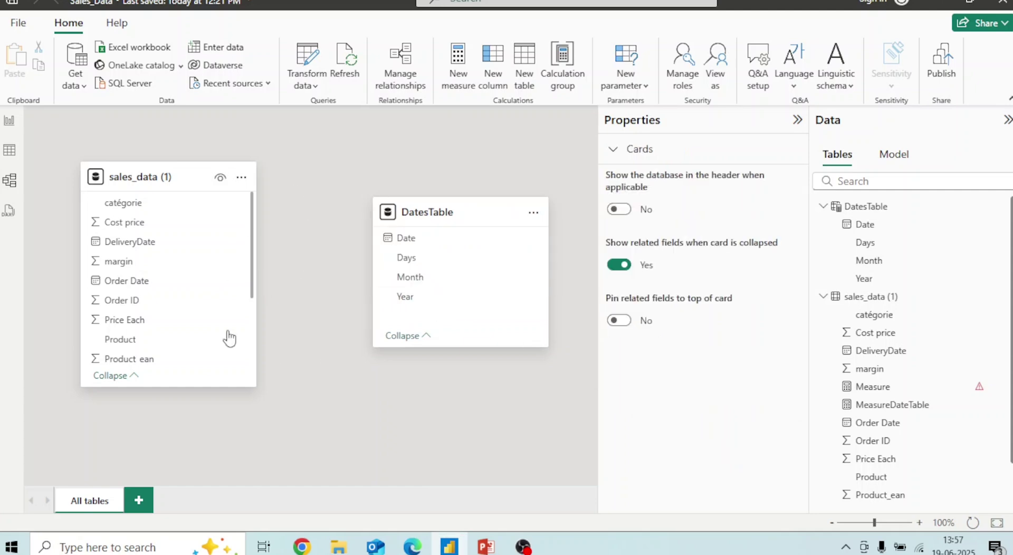
Inspect Measure's formula in the model and report views, along with the matrix that uses it, without any table relationships
left_click(923, 389)
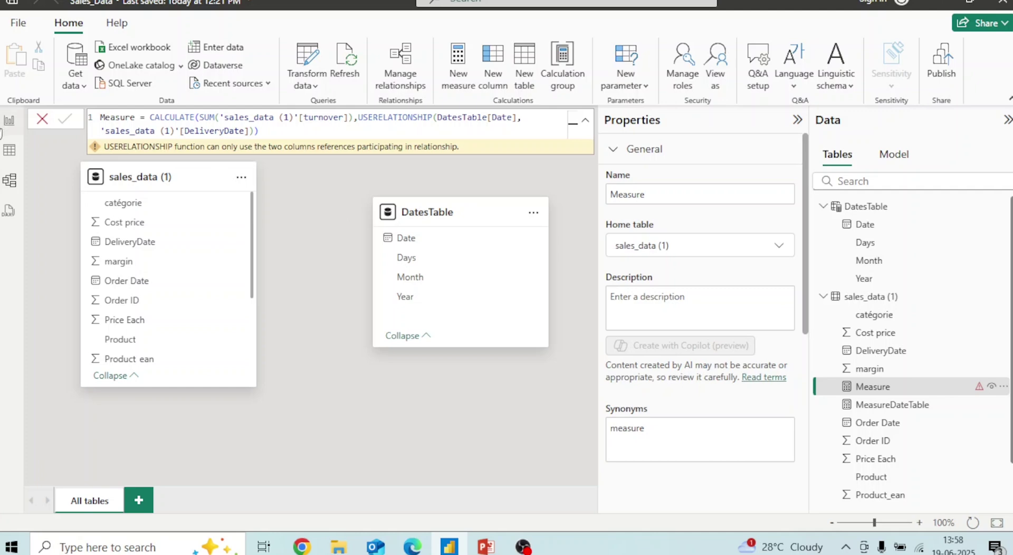
left_click(9, 120)
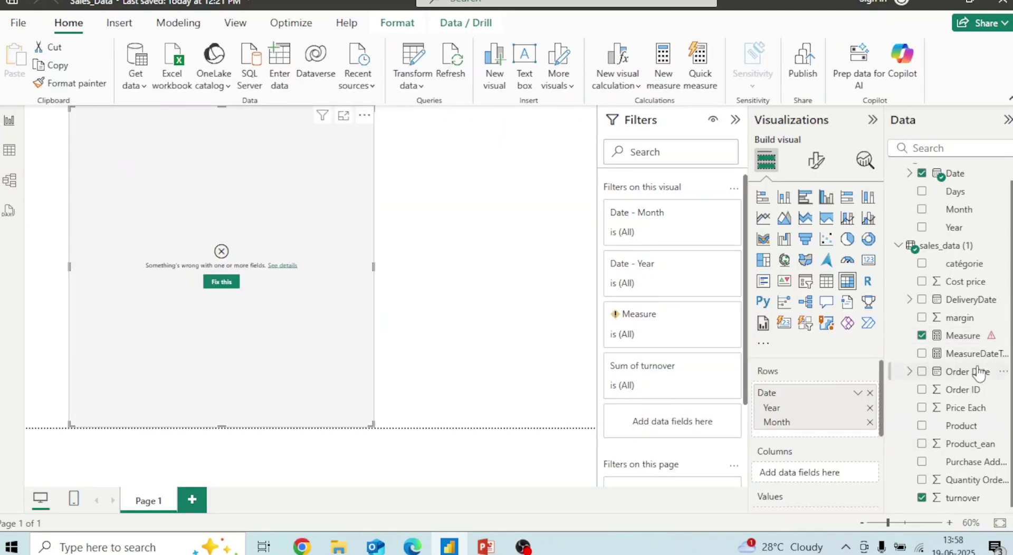
left_click(964, 336)
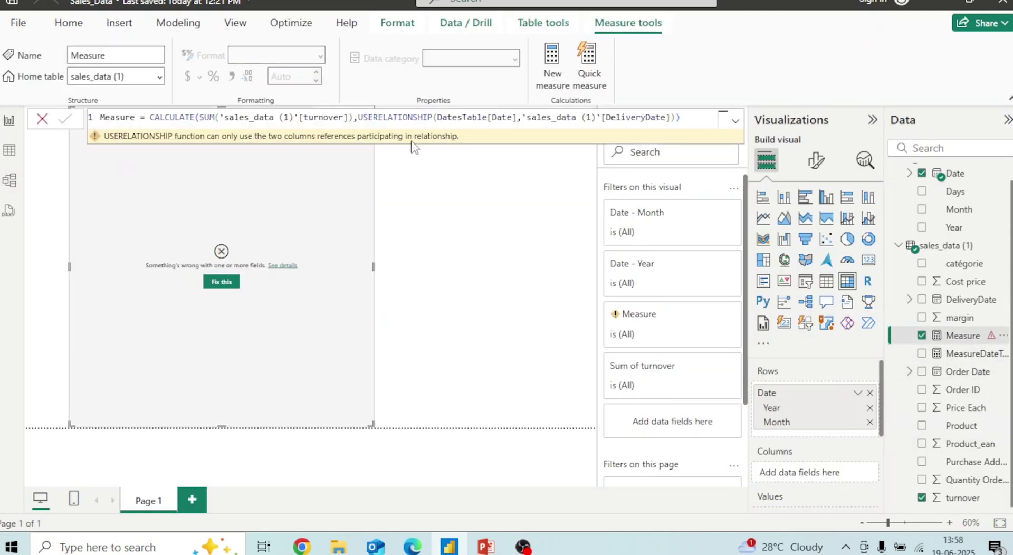
Replace the USERELATIONSHIP filter in Measure's formula with a TREATAS function whose first argument is VALUES(DatesTable[Date])
left_click_drag(358, 118, 681, 117)
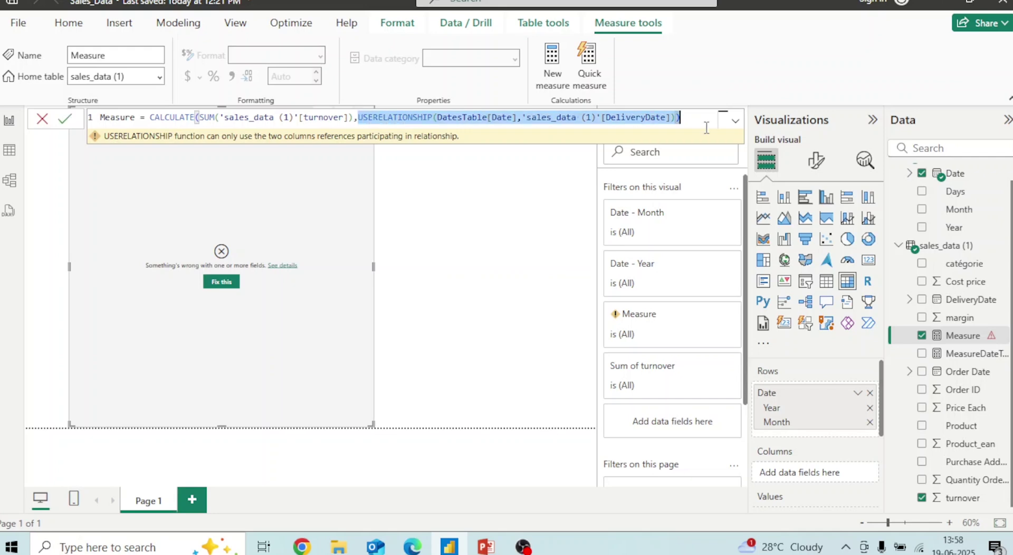
key("BackSpace")
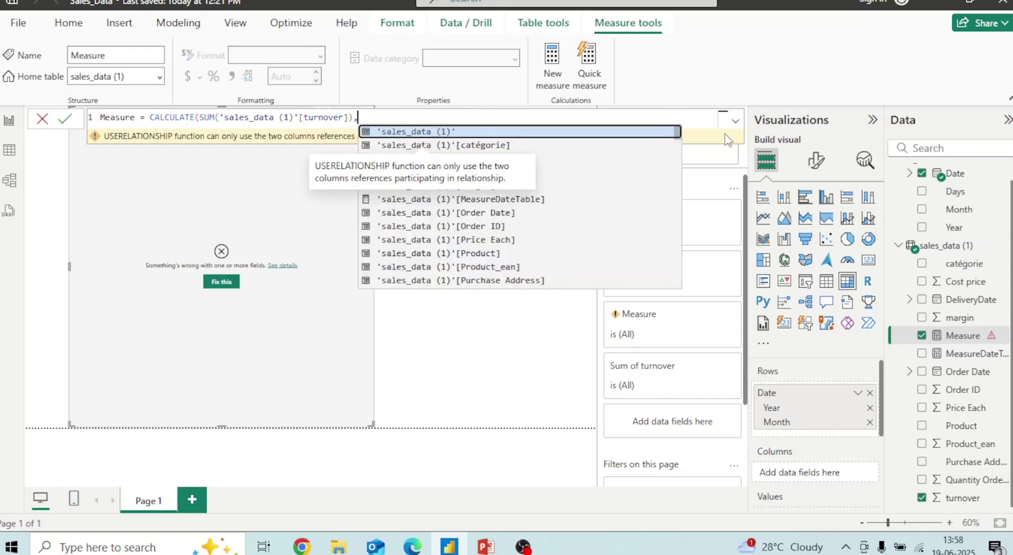
type("TREATAS(")
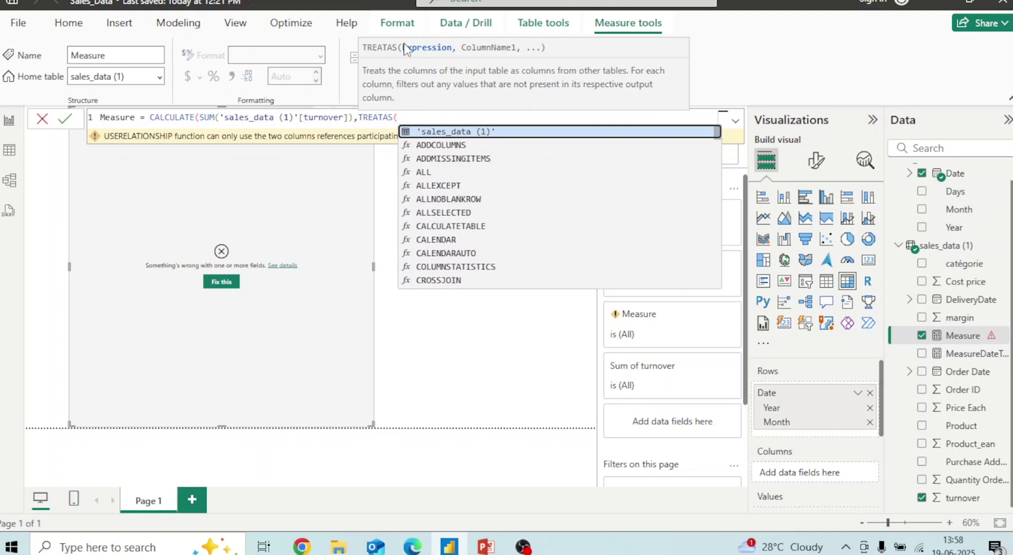
type("VALUES")
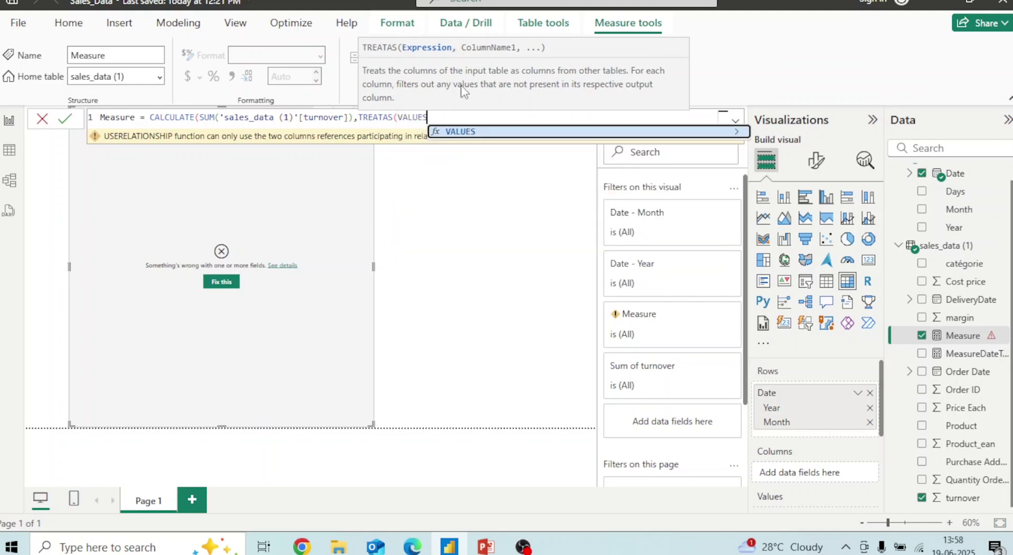
type("(")
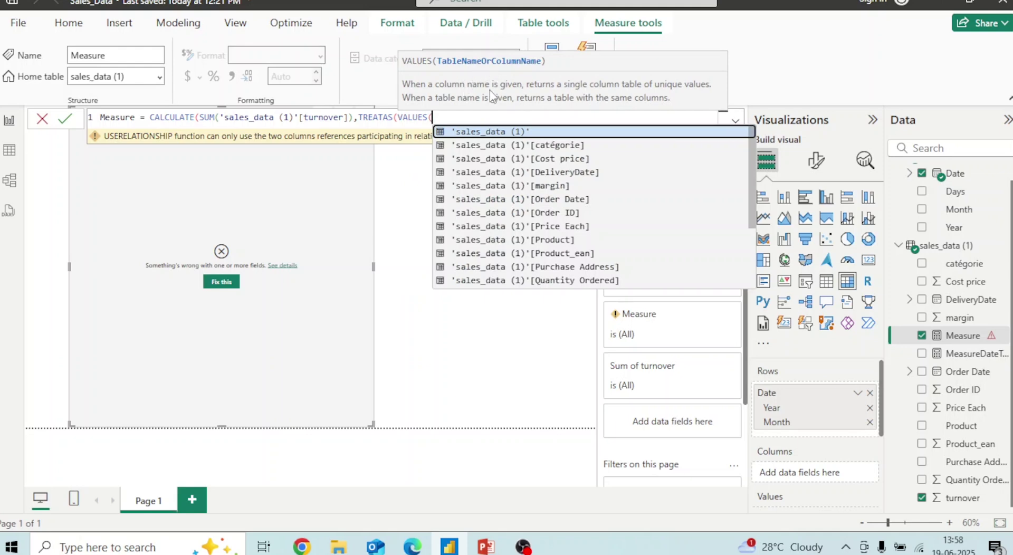
key("Up")
key("Up")
key("Up")
key("Up")
key("Up")
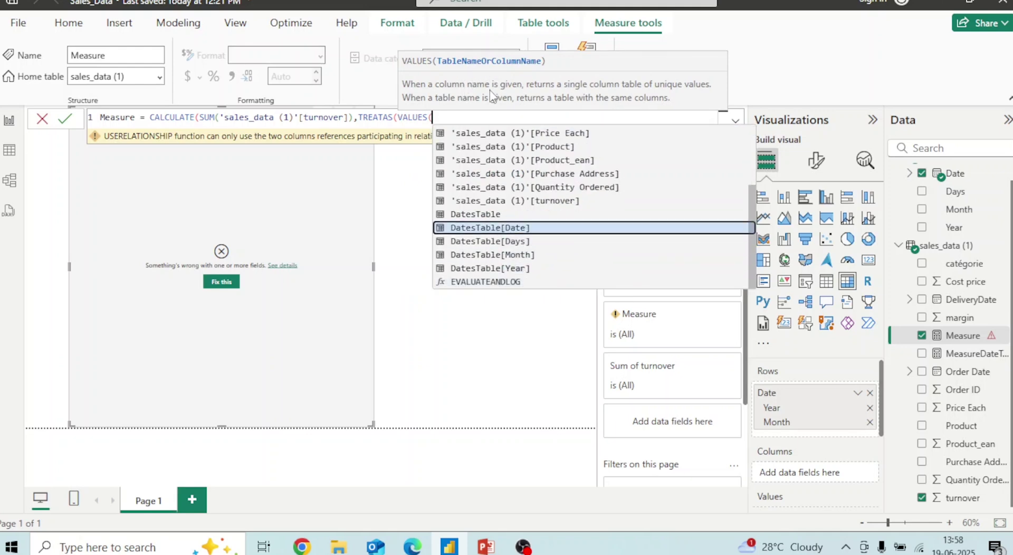
key("Tab")
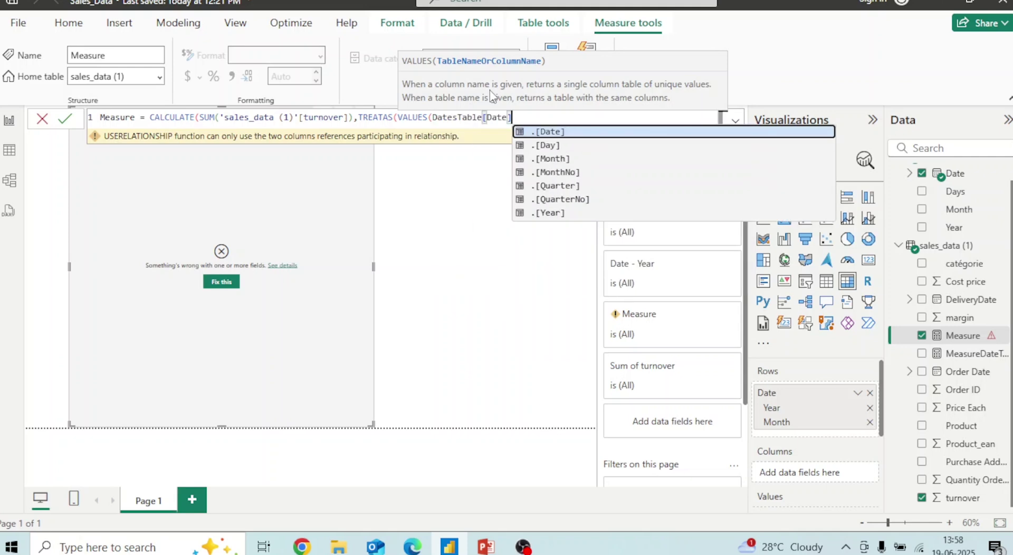
type("),")
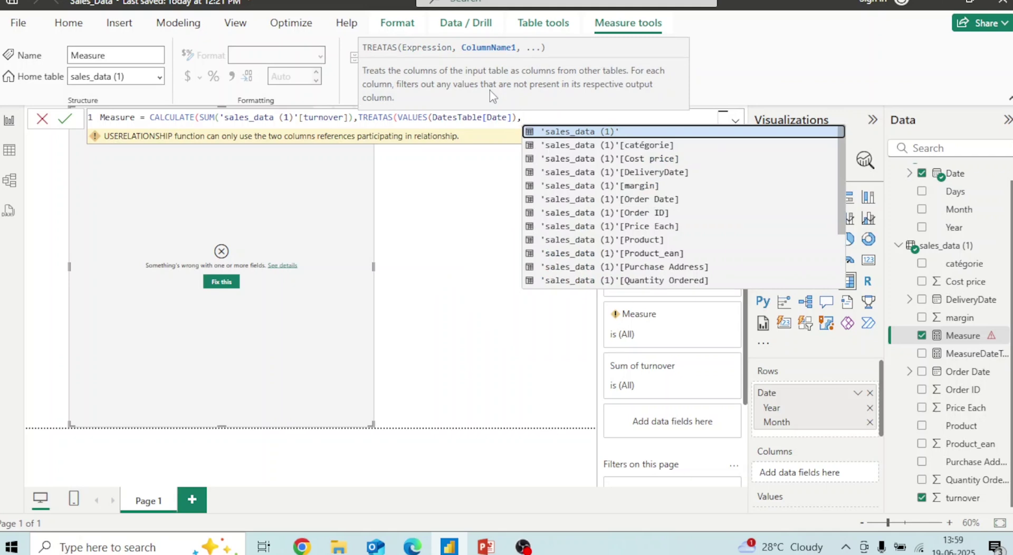
Set 'sales_data (1)'[DeliveryDate] as the target column of TREATAS and close the CALCULATE formula
key("Up")
key("Up")
key("Up")
key("Up")
key("Up")
key("Up")
key("Up")
key("Up")
key("Up")
key("Up")
key("Up")
key("Up")
key("Up")
key("Up")
key("Up")
key("Up")
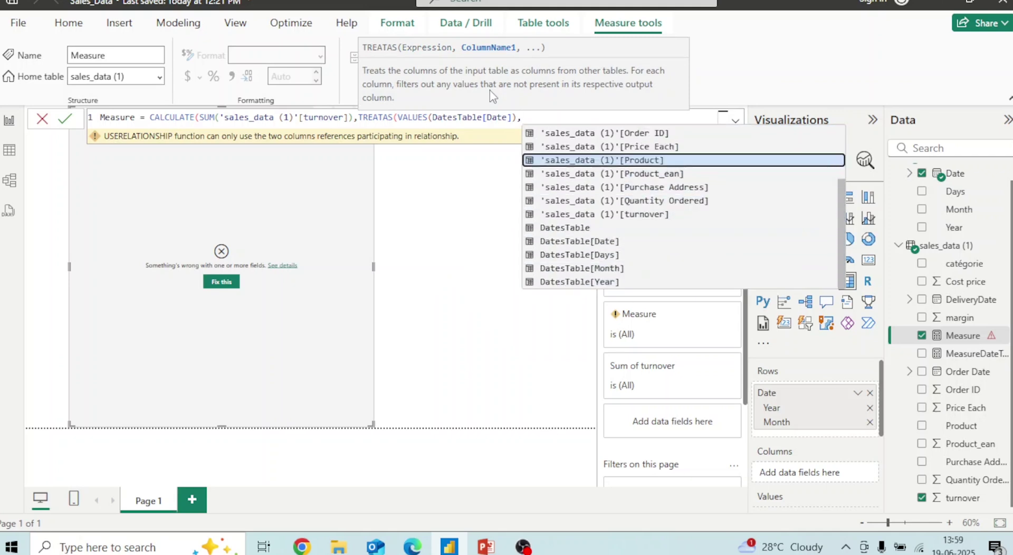
key("Up")
key("Up")
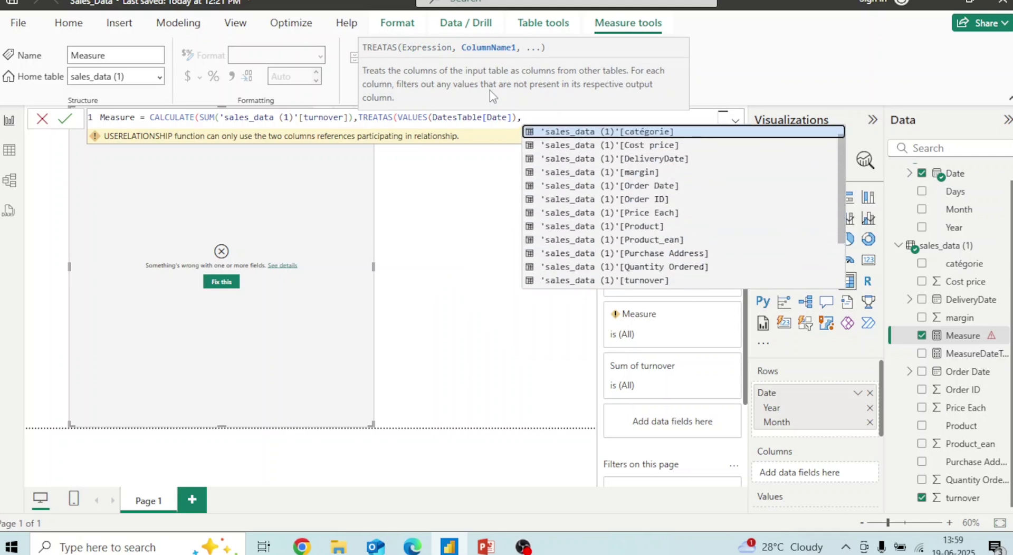
key("Down")
key("Down")
key("Down")
key("Tab")
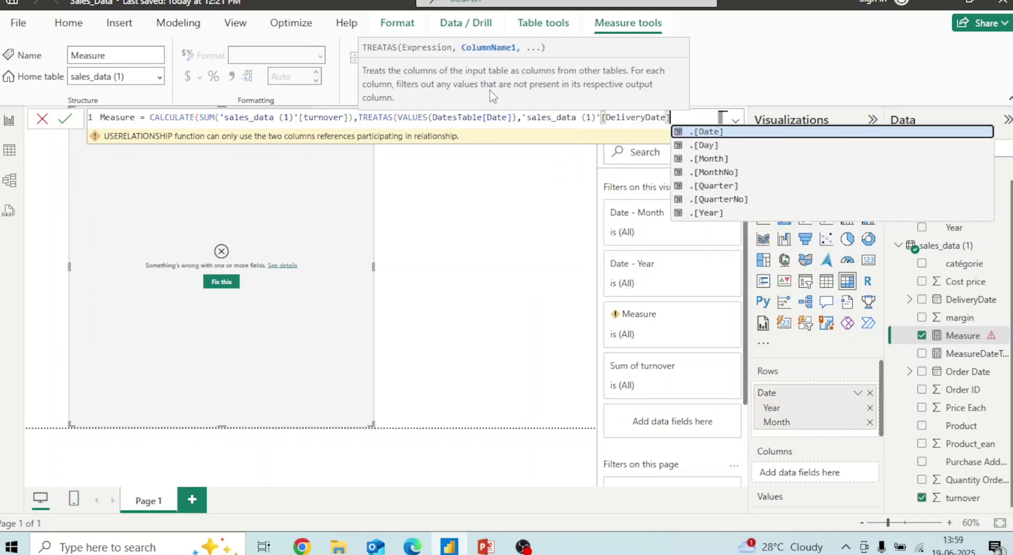
type(")")
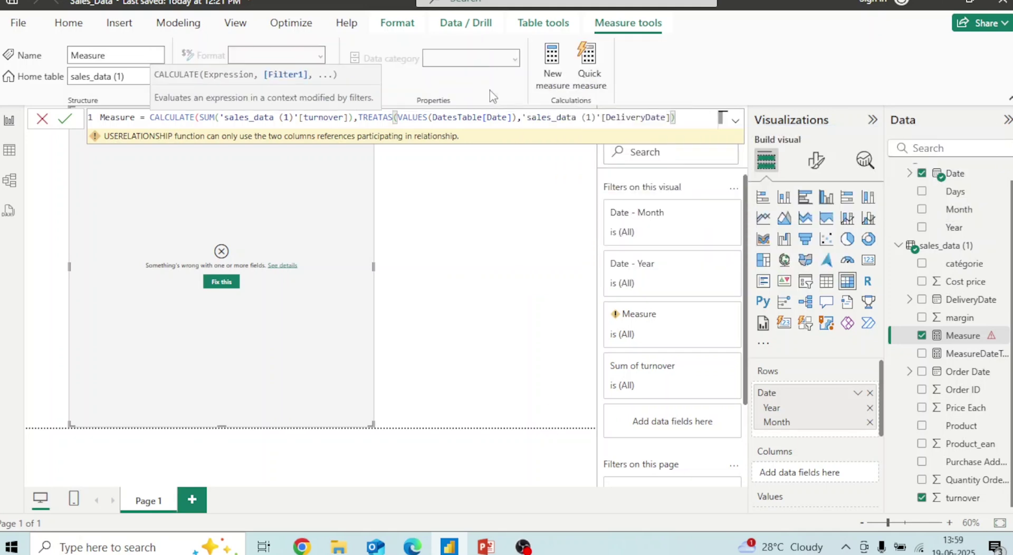
type(")")
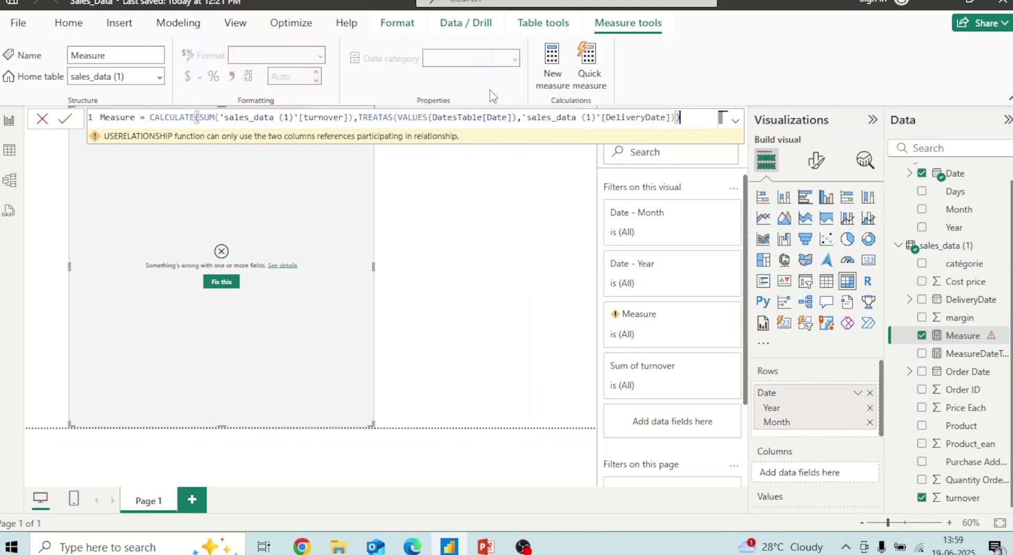
Rename the measure as MeasureTREATAS within its formula and commit it
left_click(134, 117)
type("TREATaS")
left_click(135, 116)
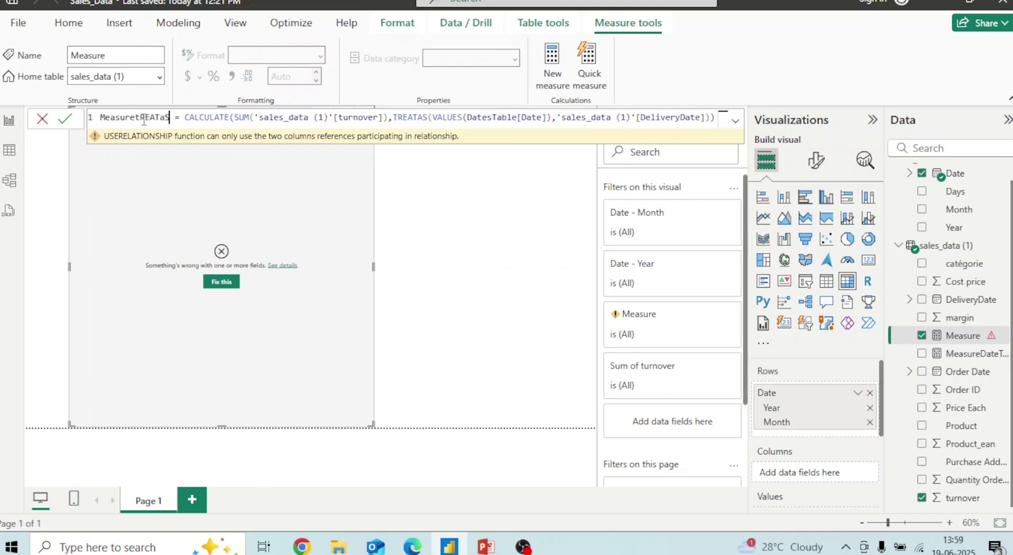
key("Delete")
type("T")
key("Right")
key("Right")
key("Right")
key("Right")
key("Delete")
type("A")
left_click(60, 120)
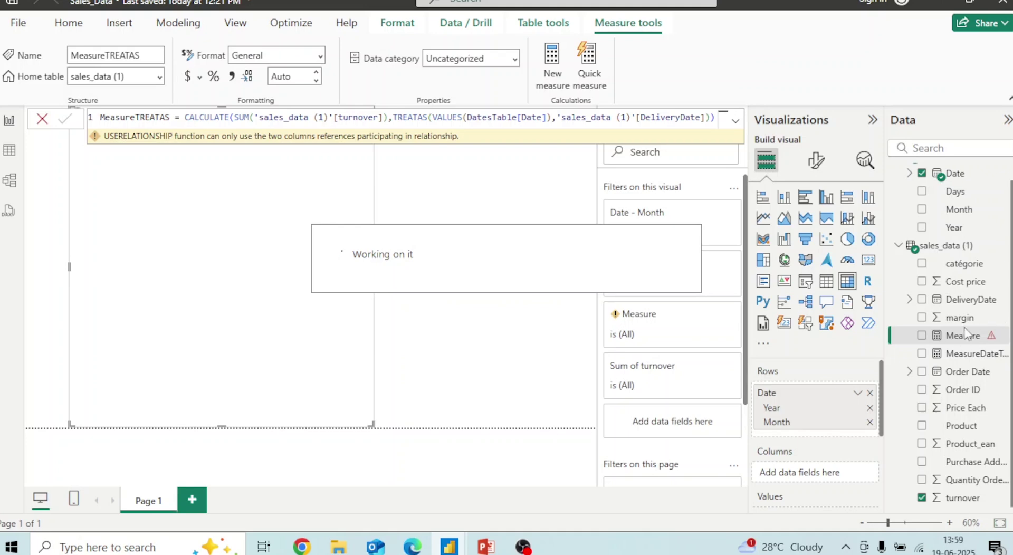
Compare MeasureTREATAS with Sum of turnover in the matrix, and remove Sum of turnover from its values
left_click(455, 227)
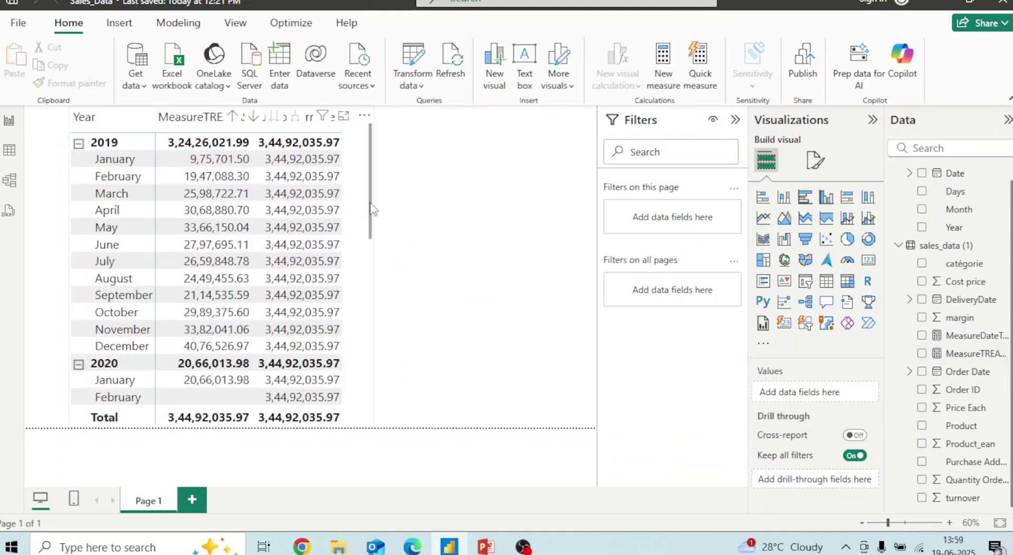
left_click(360, 176)
left_click(459, 195)
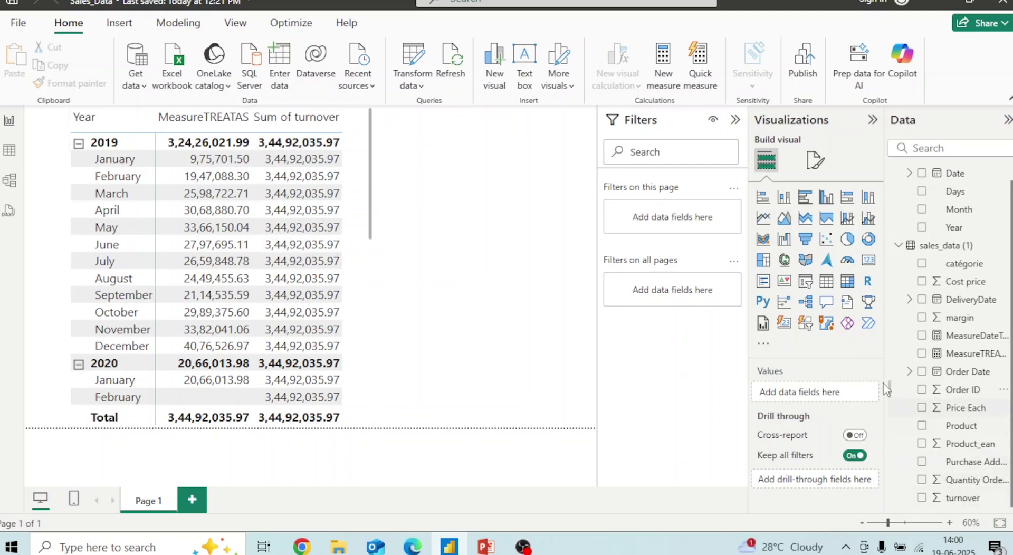
left_click(369, 281)
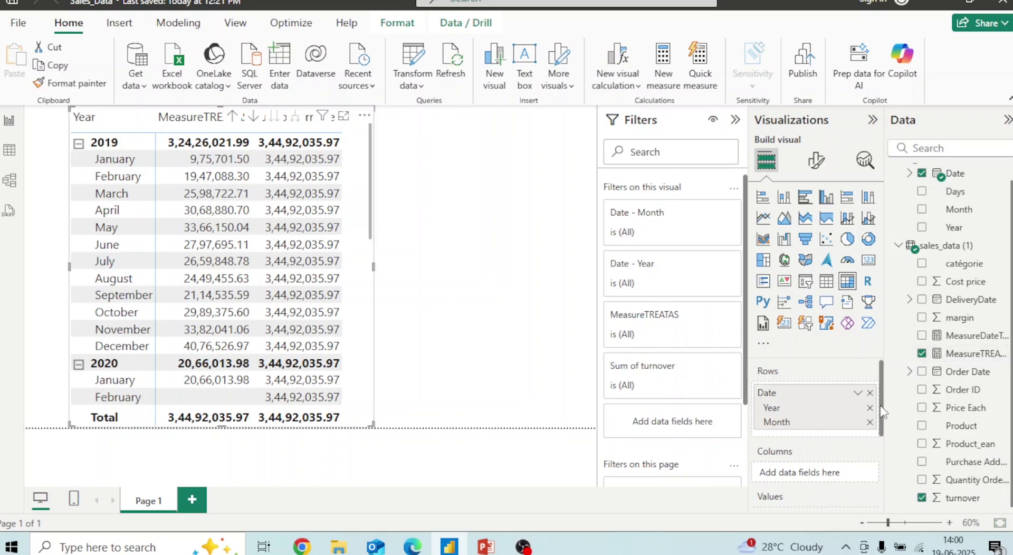
left_click_drag(882, 412, 884, 505)
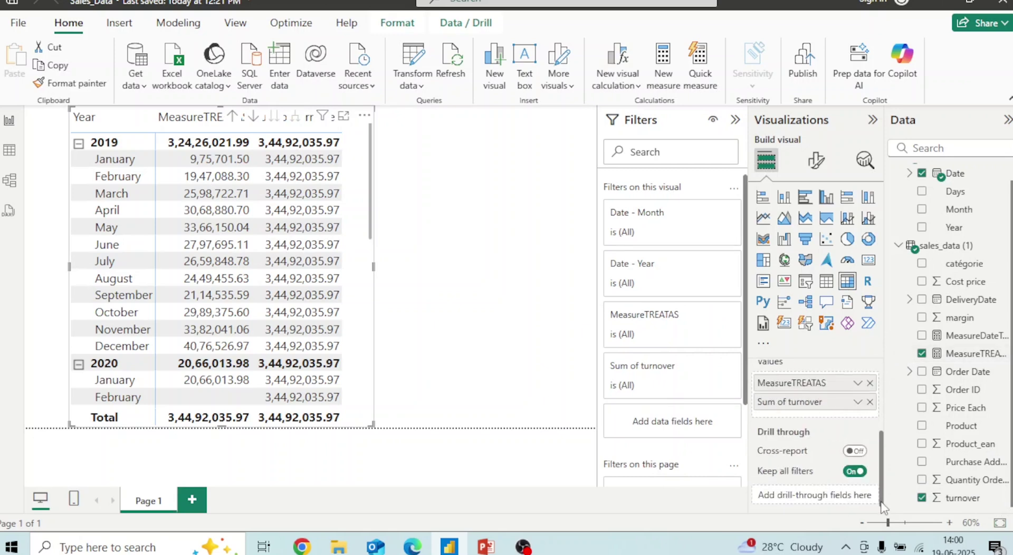
left_click(870, 402)
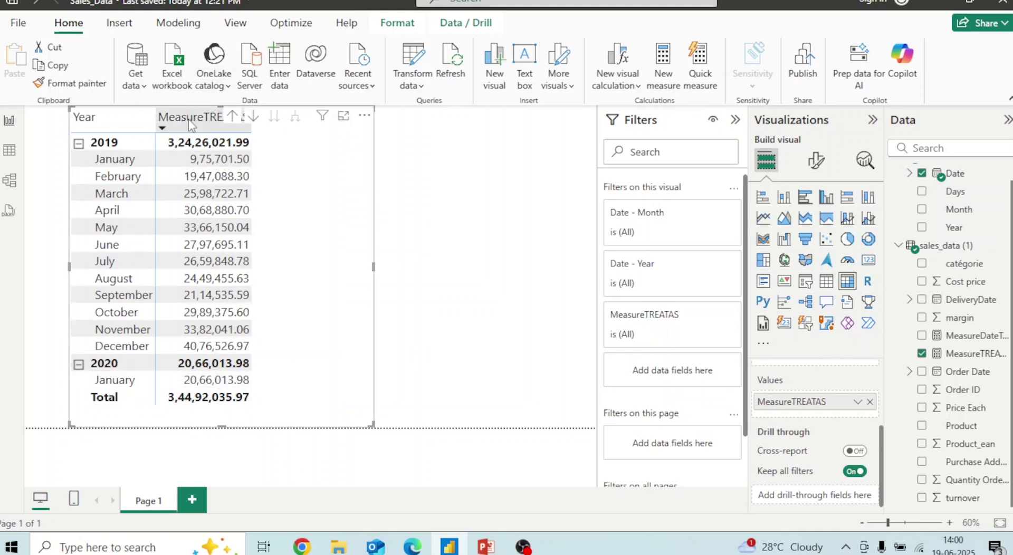
Change the TREATAS target column in MeasureTREATAS to 'sales_data (1)'[Order Date] and commit the formula
left_click(963, 353)
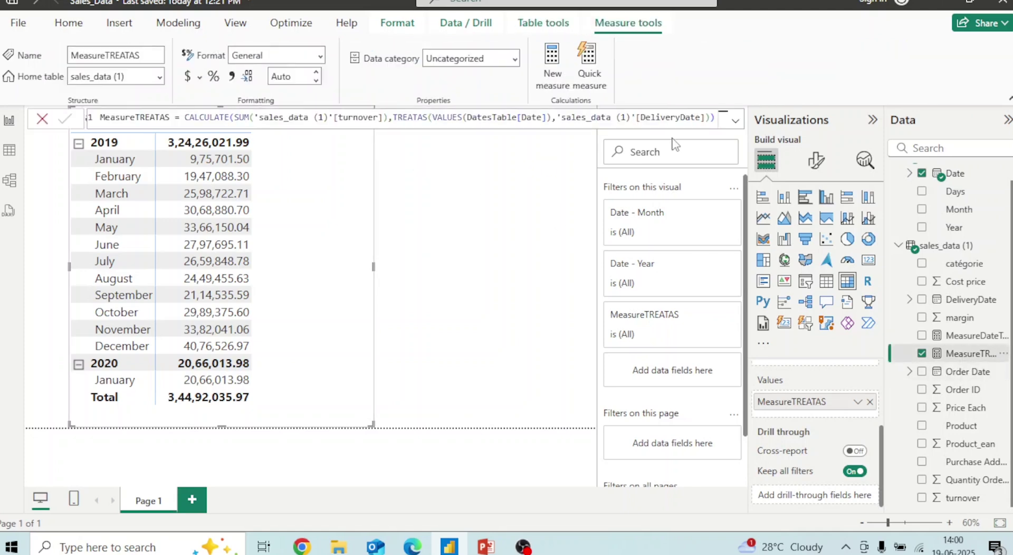
left_click(680, 117)
key("BackSpace")
key("BackSpace")
key("BackSpace")
key("BackSpace")
key("BackSpace")
key("BackSpace")
key("BackSpace")
key("BackSpace")
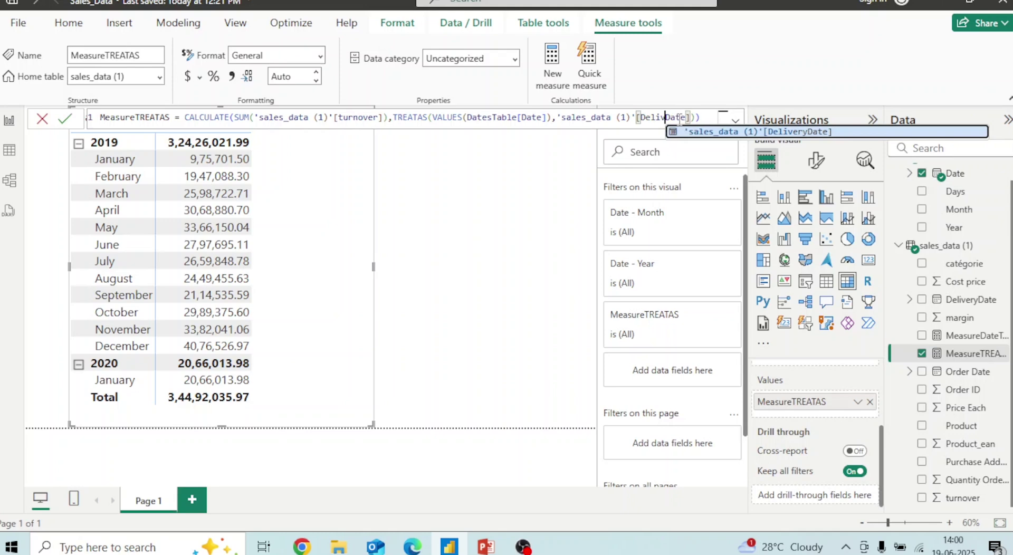
type("Order")
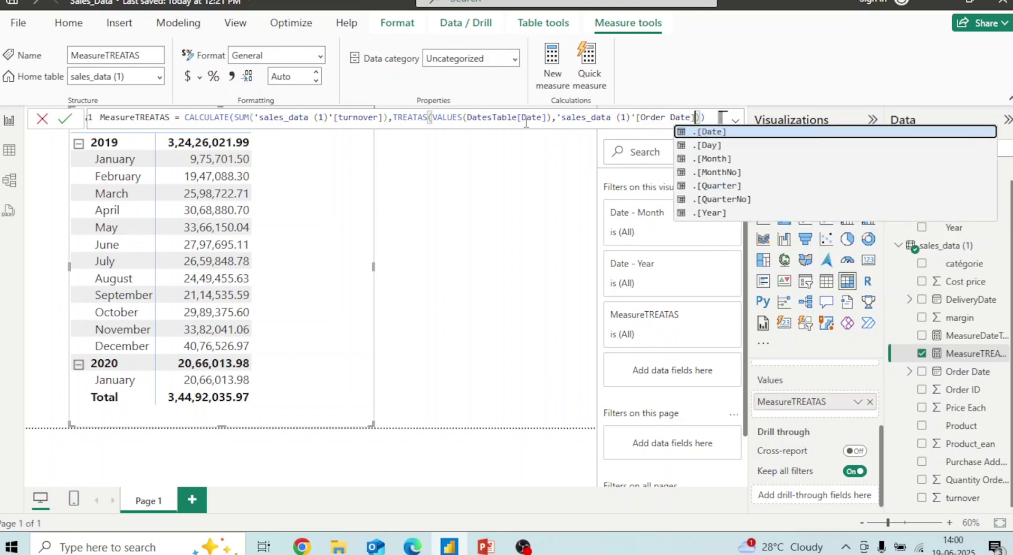
left_click(65, 119)
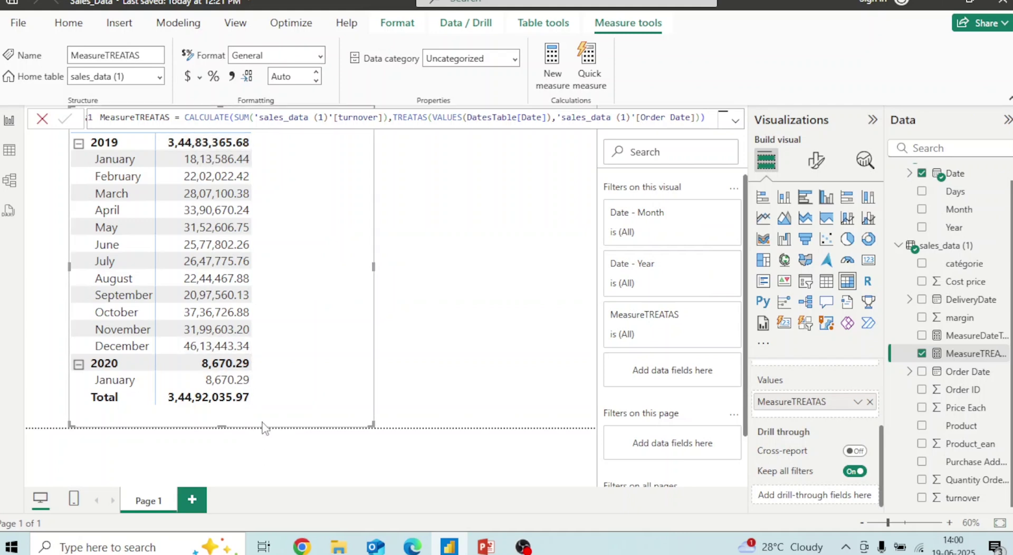
Narrow the matrix visual to fit closely around its single MeasureTREATAS value column
left_click_drag(373, 426, 288, 426)
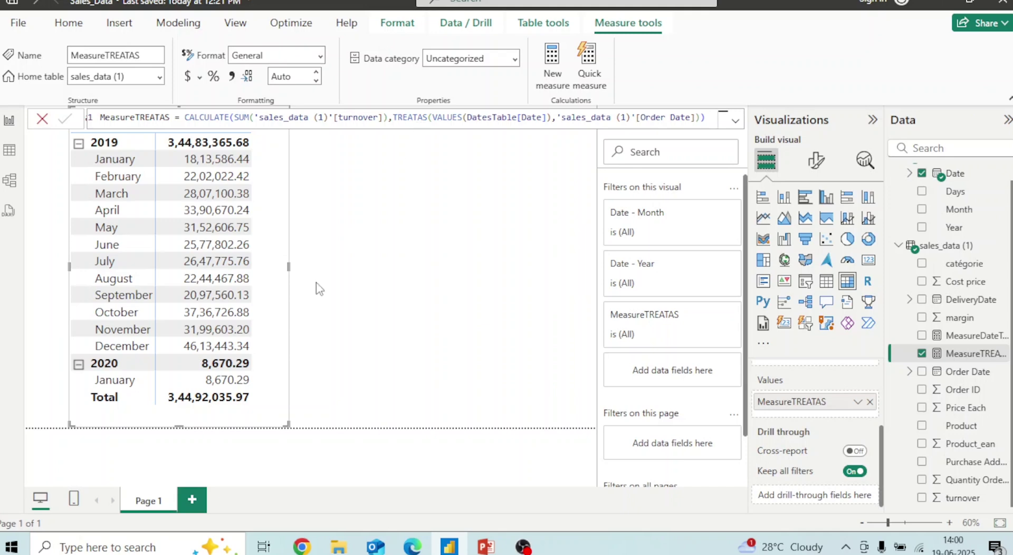
left_click(300, 307)
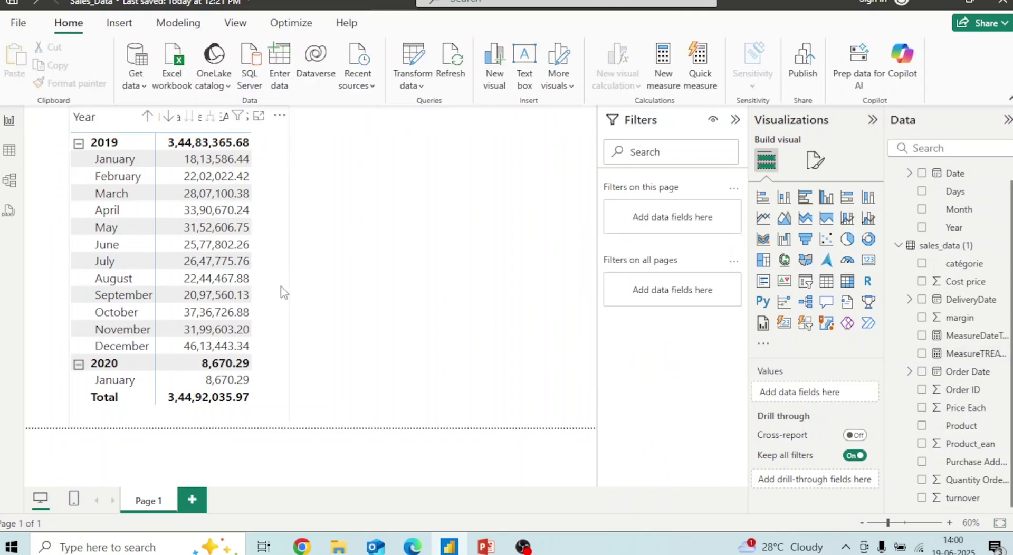
left_click(283, 292)
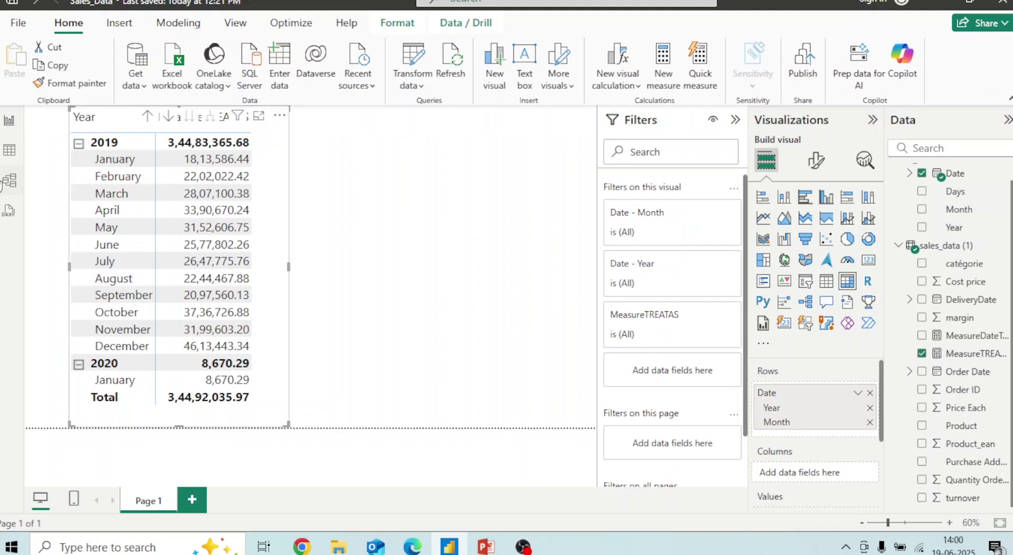
Inspect the data model for relationships between sales_data (1) and DatesTable, and return to the report page
left_click(9, 180)
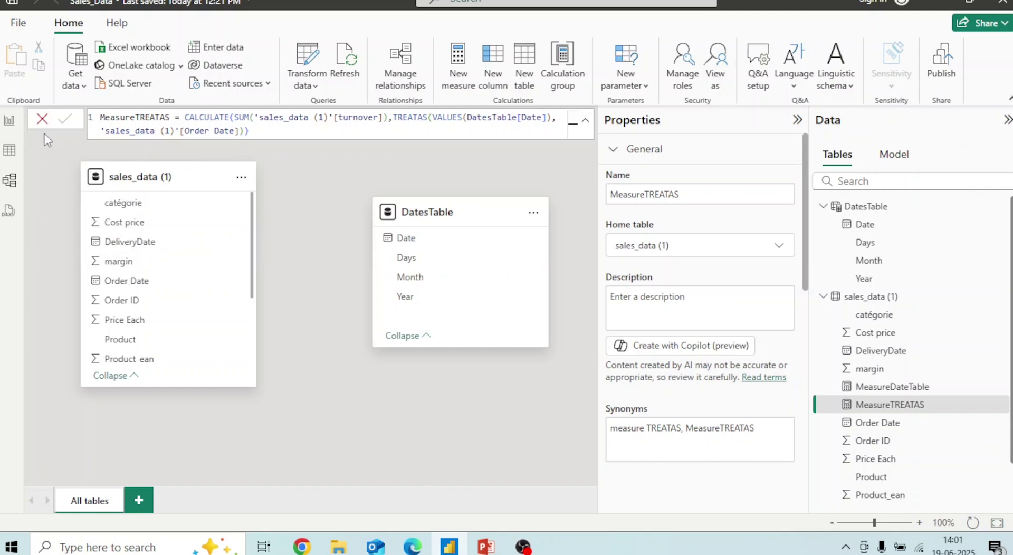
left_click(10, 121)
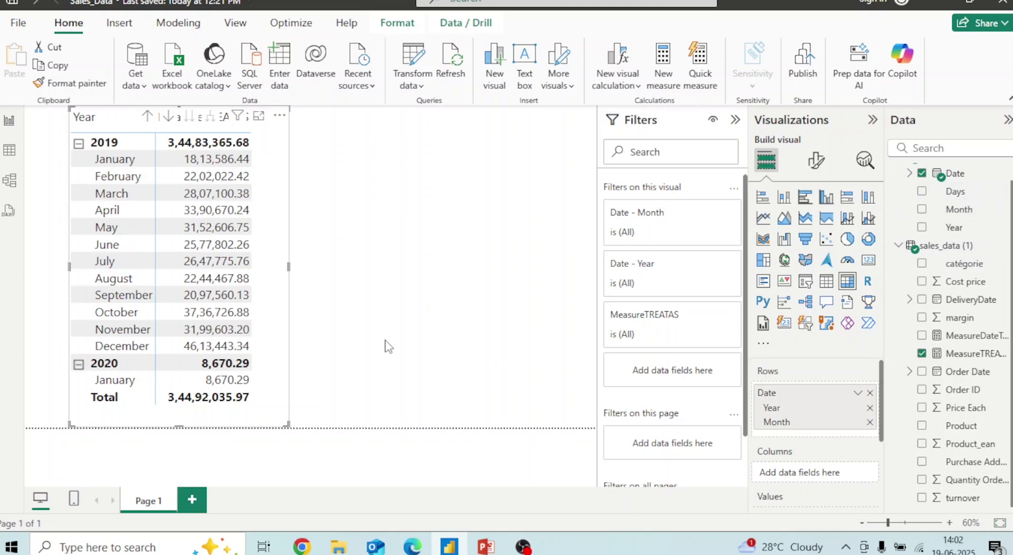
Open the MeasureDateTable formula and examine its SUMMARIZE expression over DatesTable with the Month and Year columns
left_click(956, 338)
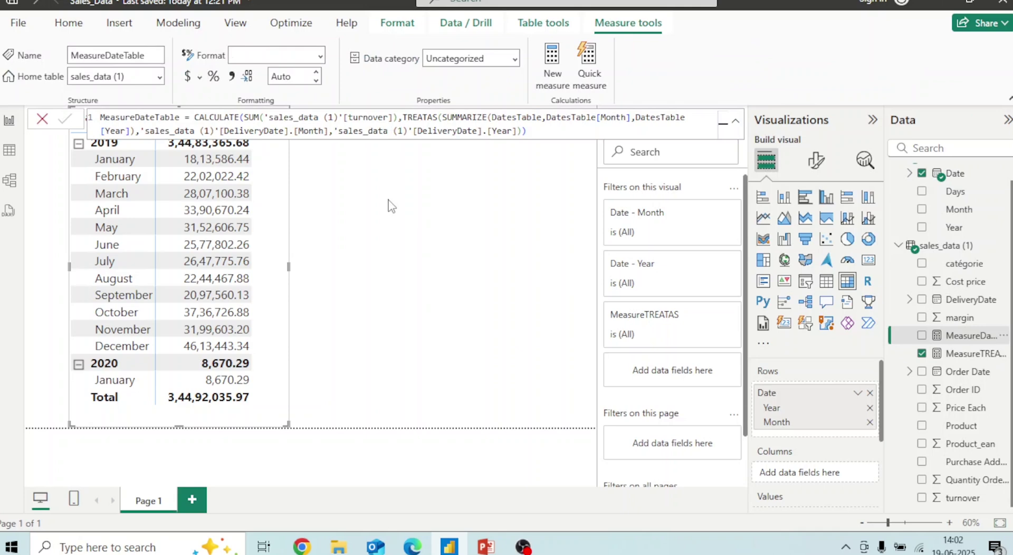
left_click_drag(100, 117, 184, 117)
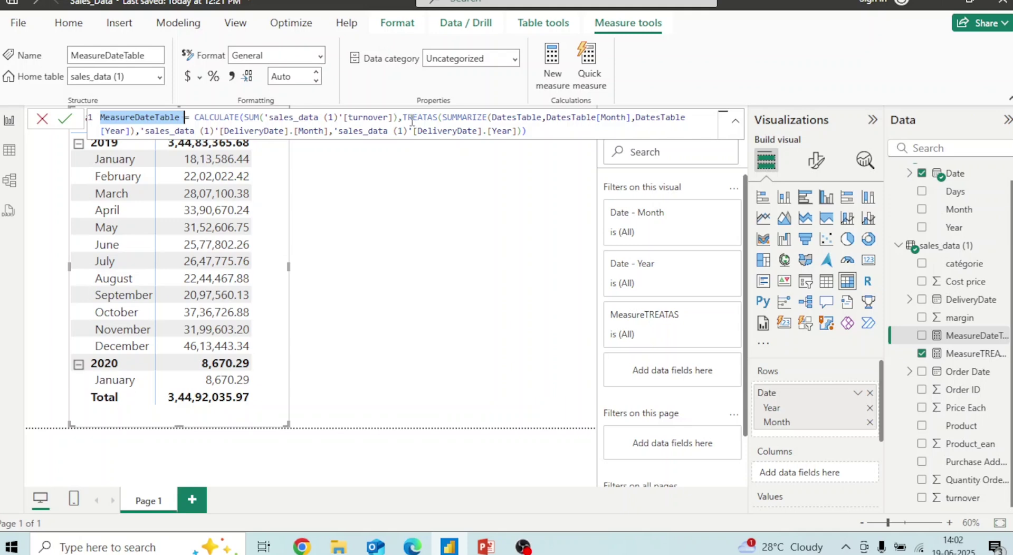
left_click_drag(443, 117, 545, 119)
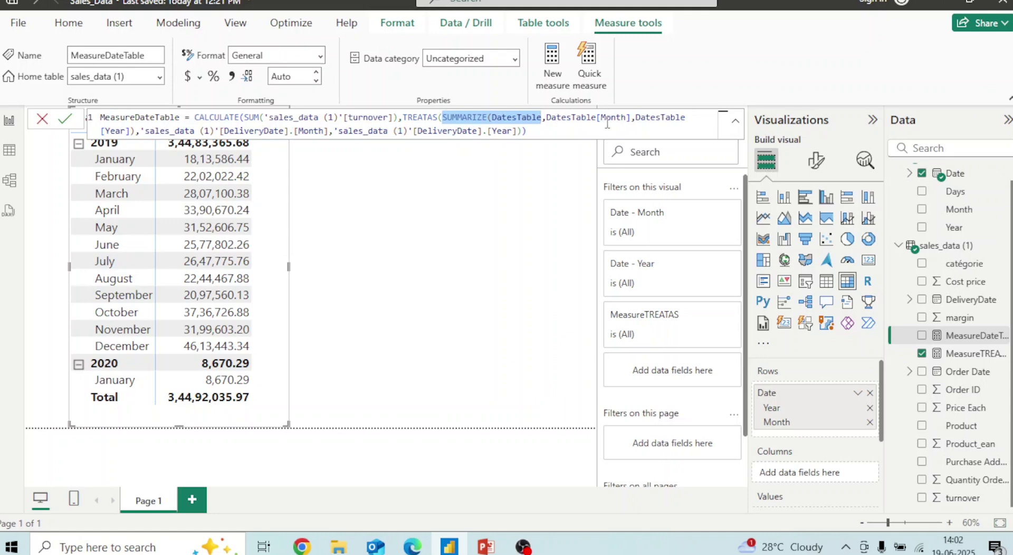
left_click_drag(136, 130, 452, 117)
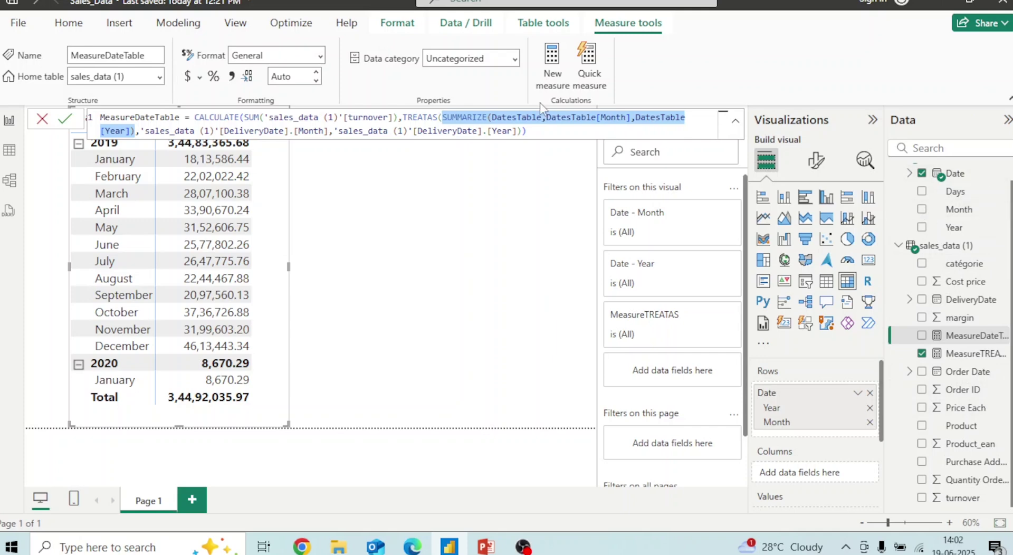
left_click(443, 118)
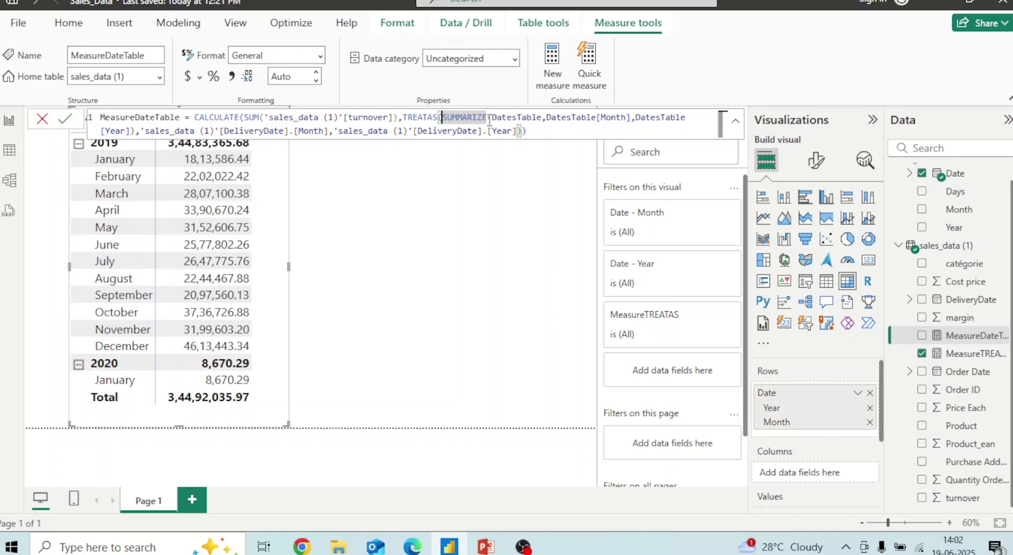
left_click_drag(542, 118, 636, 118)
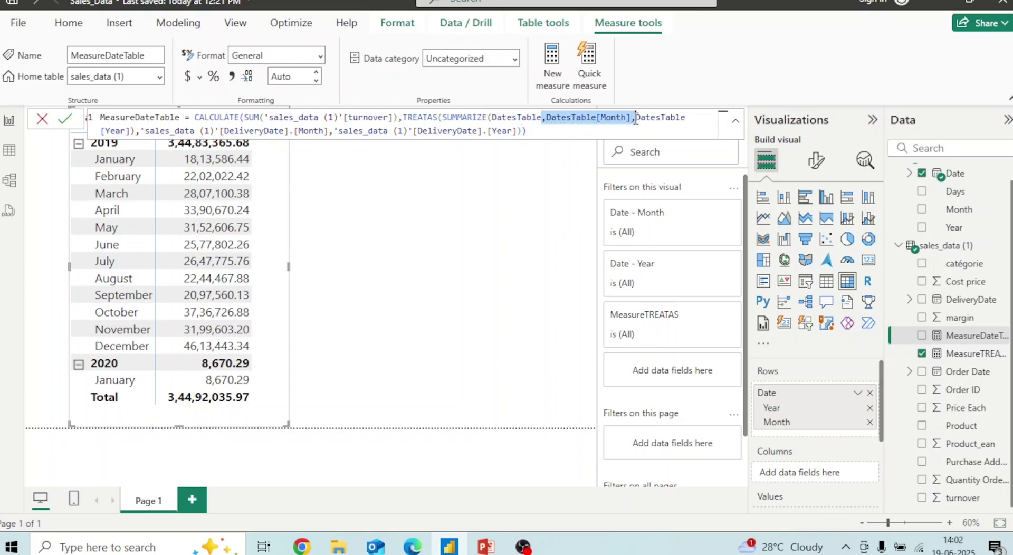
left_click(101, 131)
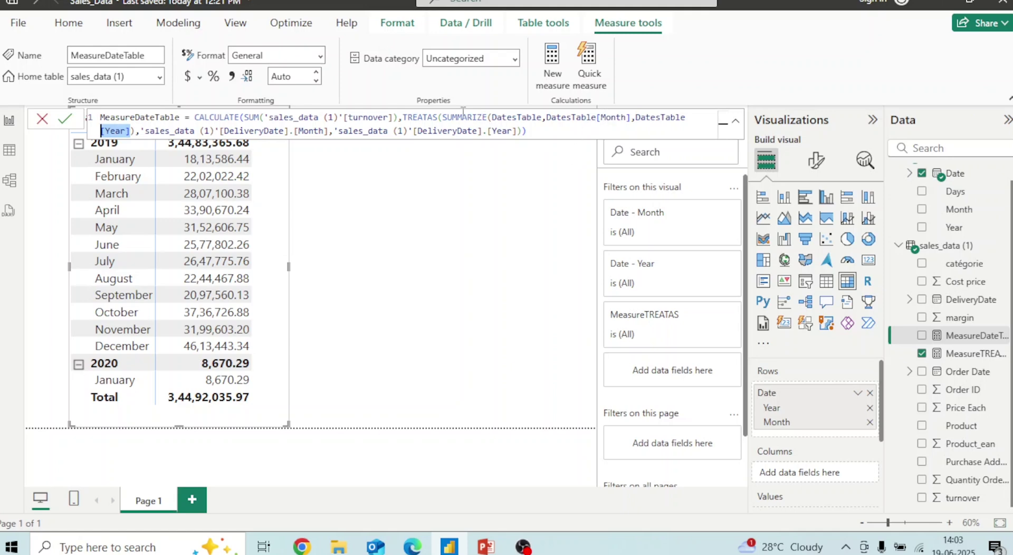
left_click_drag(443, 117, 652, 119)
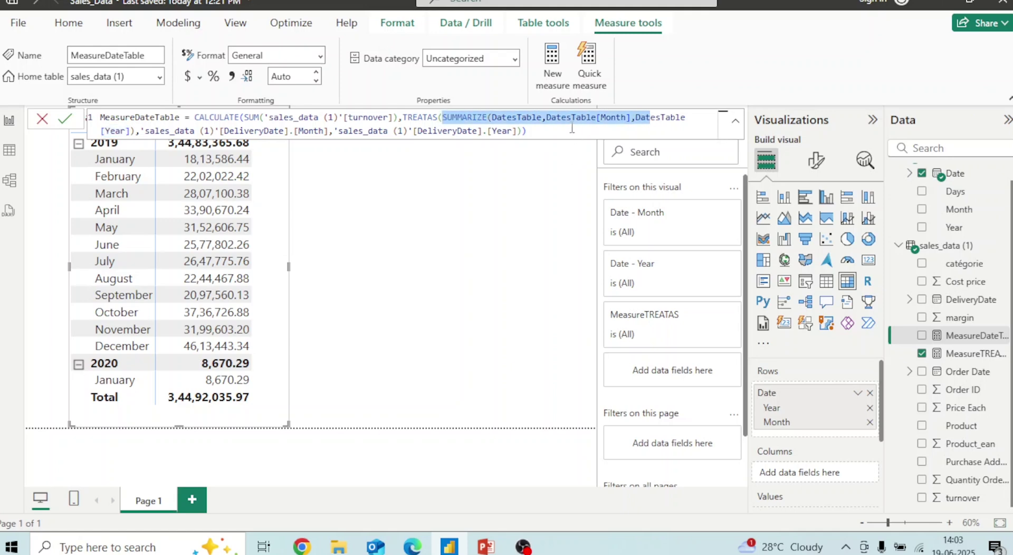
left_click(572, 128)
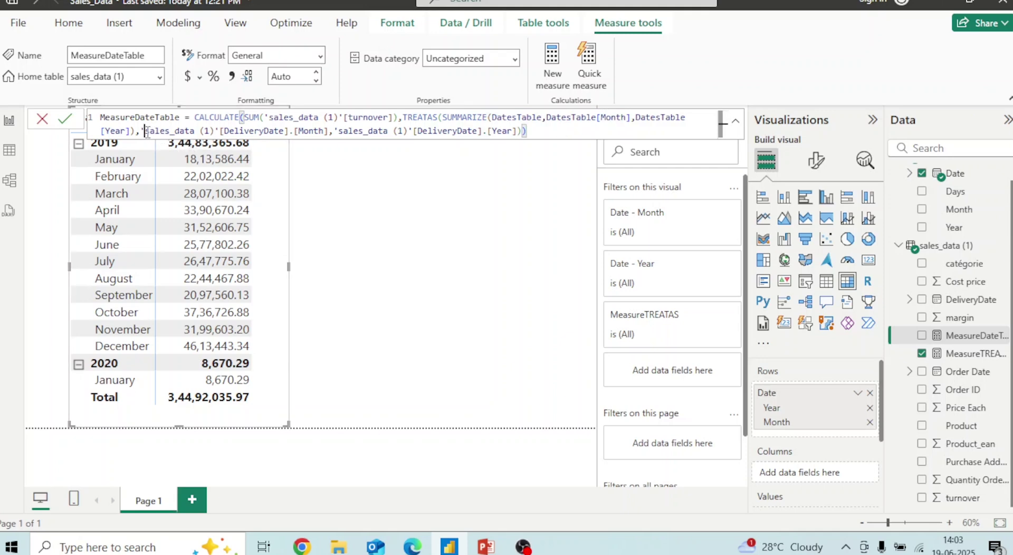
Examine how MeasureDateTable maps the summarized month and year to DeliveryDate.[Month] and DeliveryDate.[Year], and commit the formula
left_click_drag(147, 131, 330, 132)
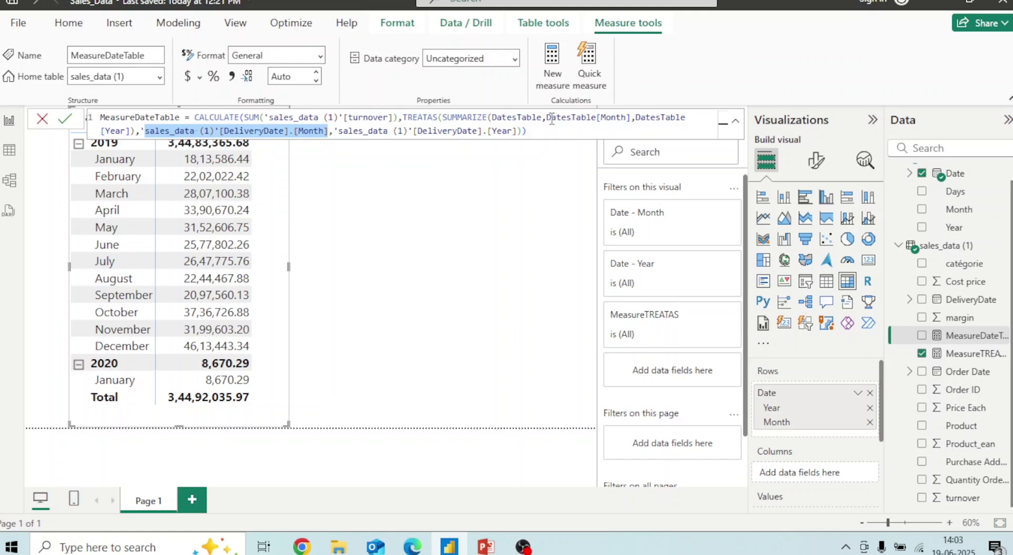
left_click_drag(551, 118, 627, 118)
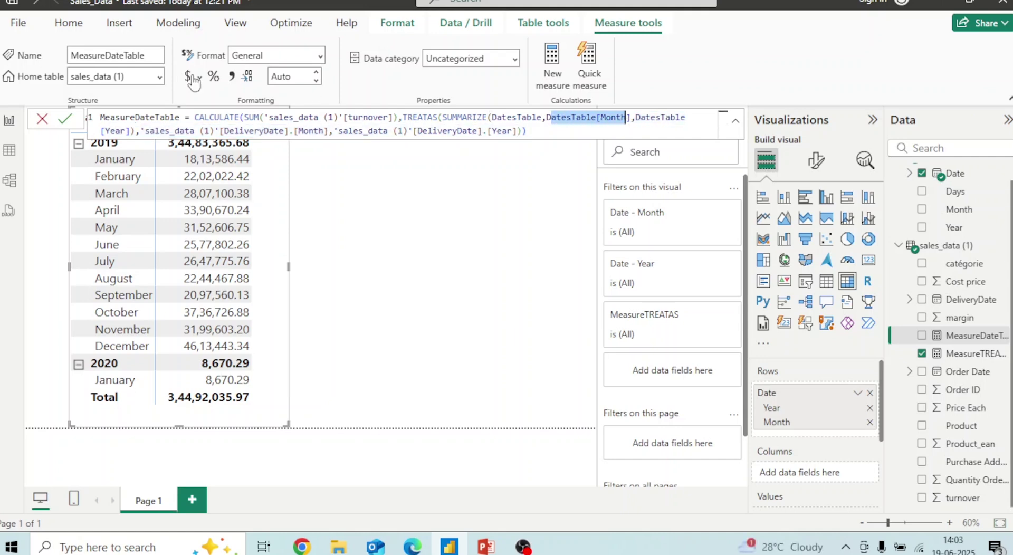
left_click_drag(223, 132, 336, 139)
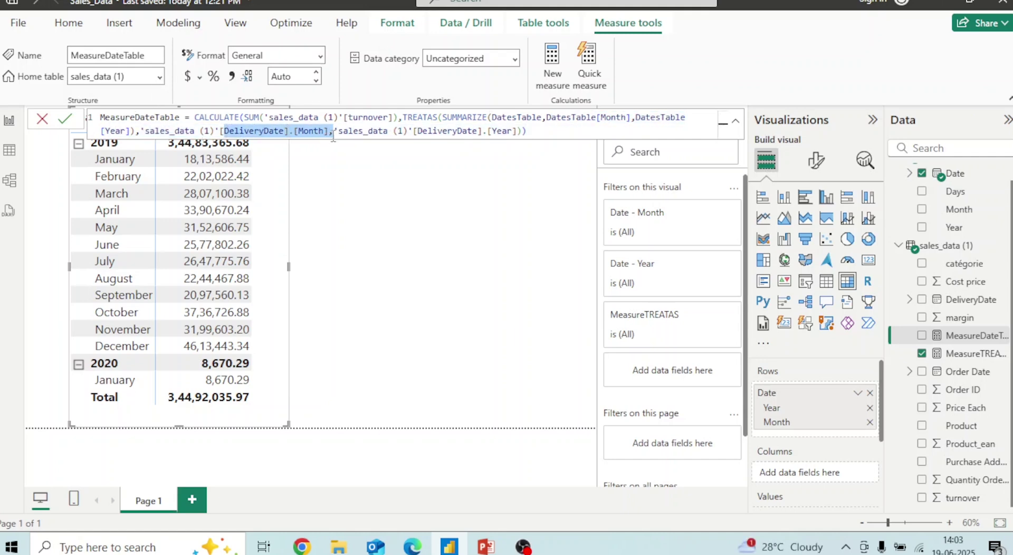
left_click(516, 133)
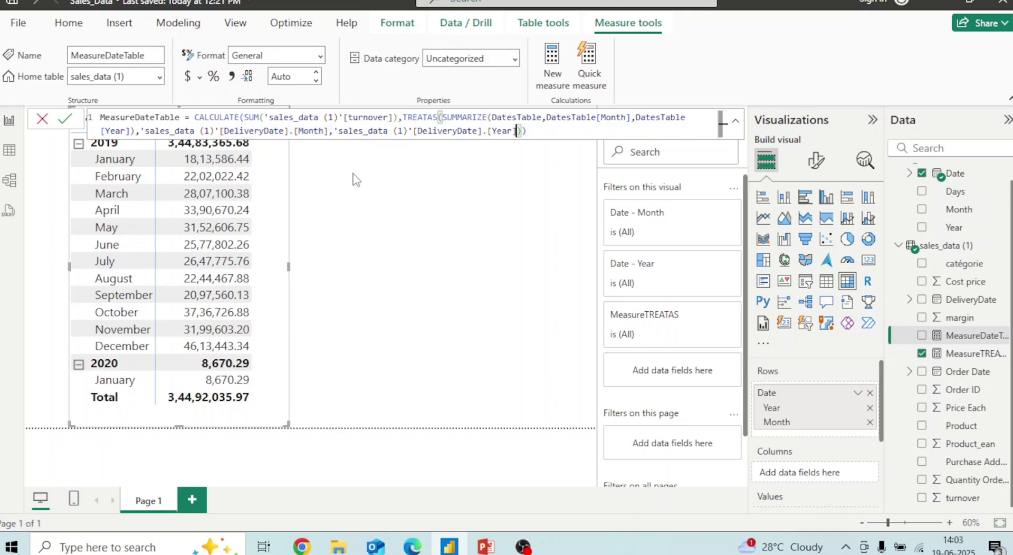
left_click(526, 131)
left_click_drag(443, 117, 583, 128)
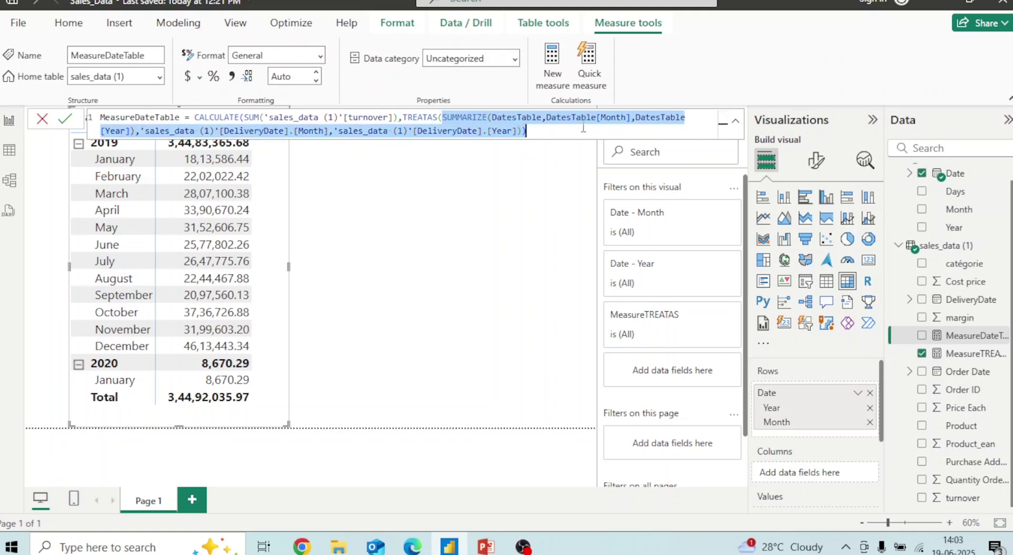
left_click(517, 119)
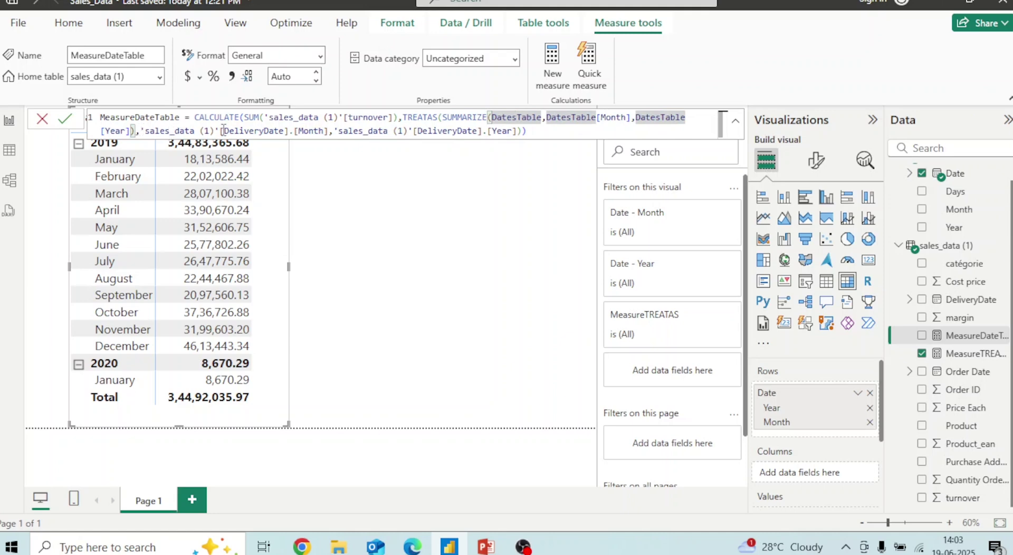
left_click(65, 121)
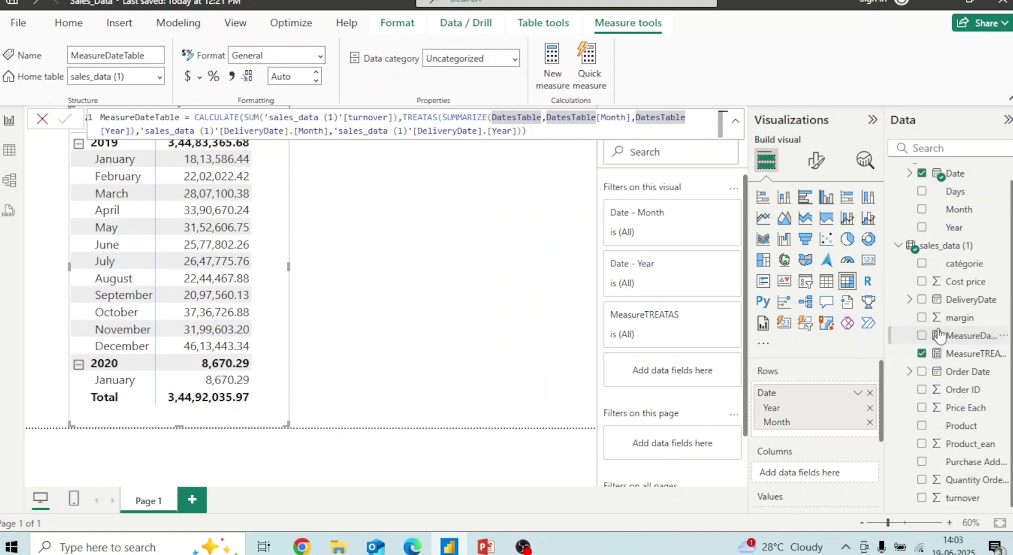
Add MeasureDateTable to the matrix and widen it to fit both measure columns, sorting rows by MeasureTREATAS in descending order
left_click_drag(939, 335, 283, 287)
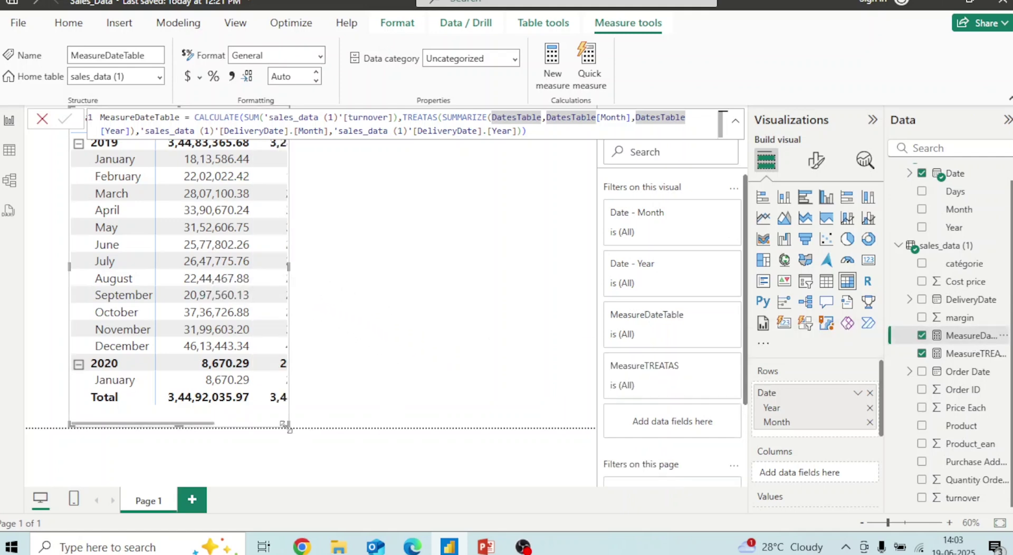
left_click_drag(288, 430, 421, 442)
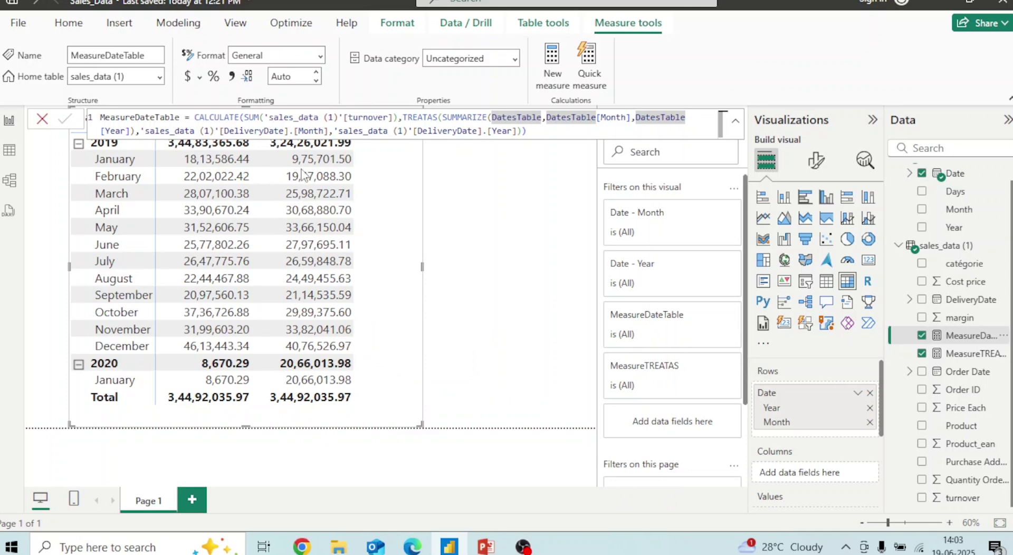
key("Escape")
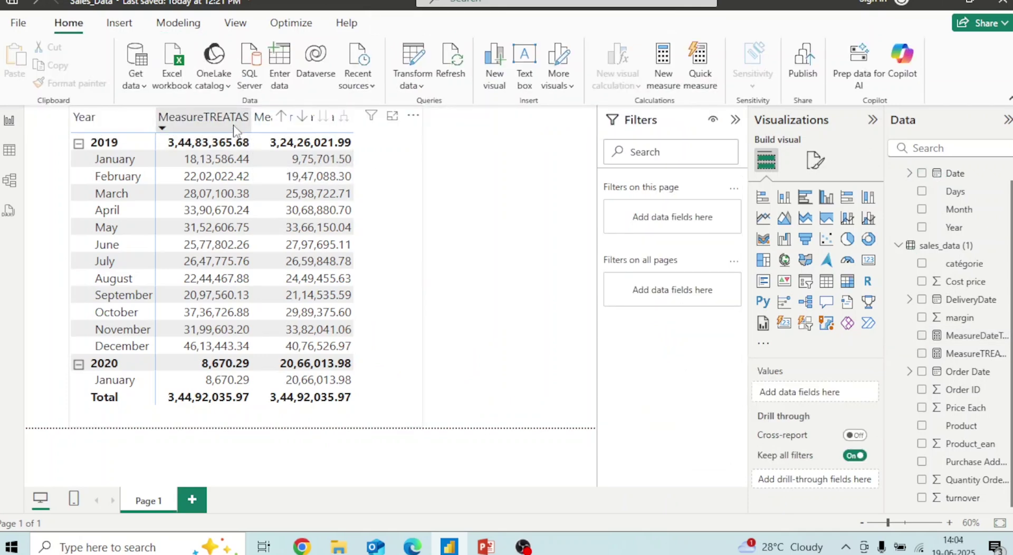
left_click(234, 130)
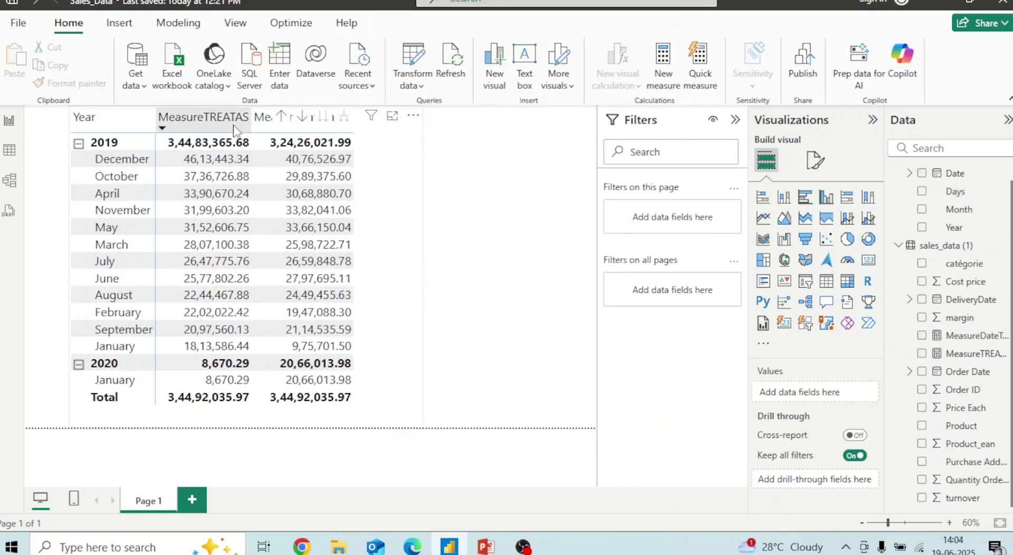
Change the TREATAS target column in MeasureTREATAS to 'sales_data (1)'[DeliveryDate] and commit the formula
left_click(980, 359)
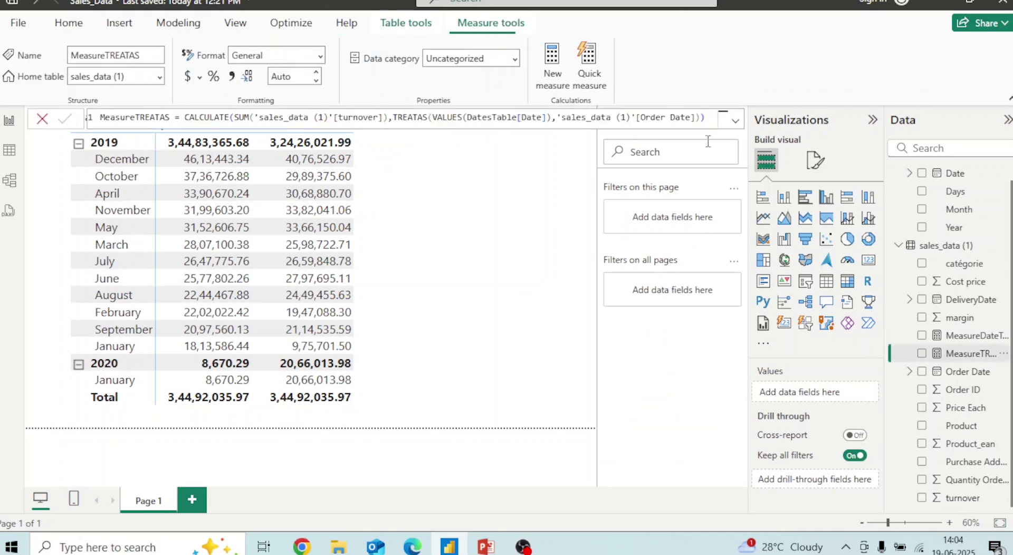
double_click(663, 117)
key("BackSpace")
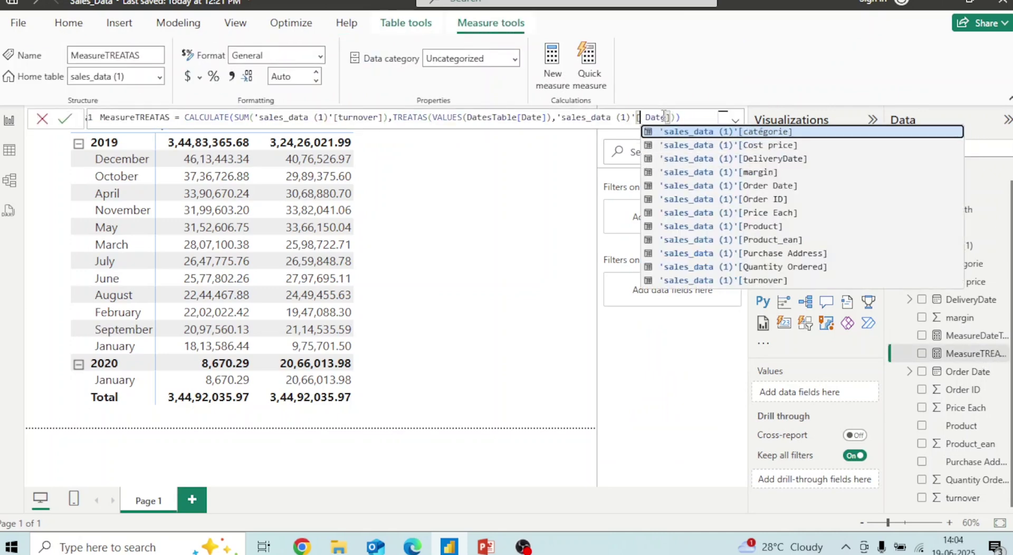
type("Del")
key("Tab")
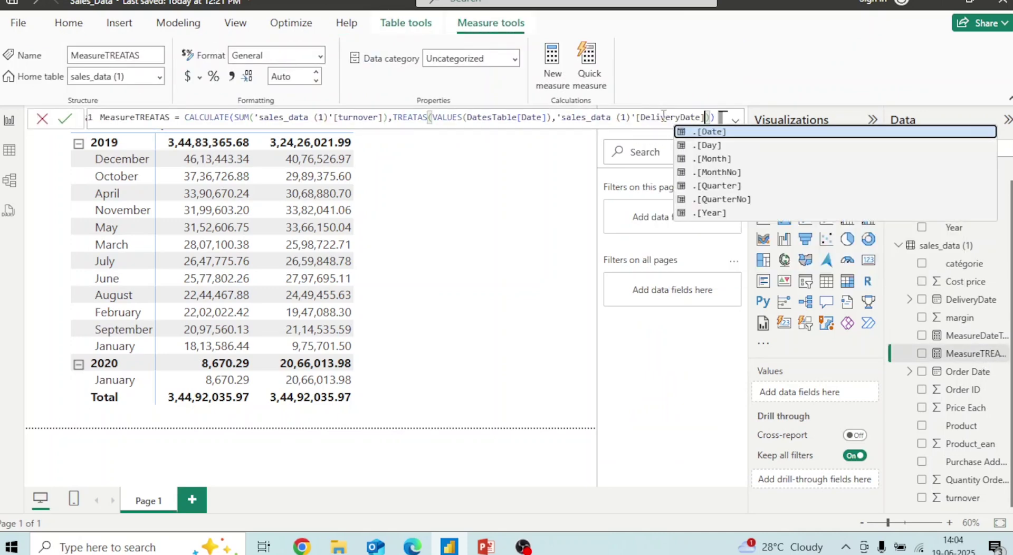
left_click(65, 118)
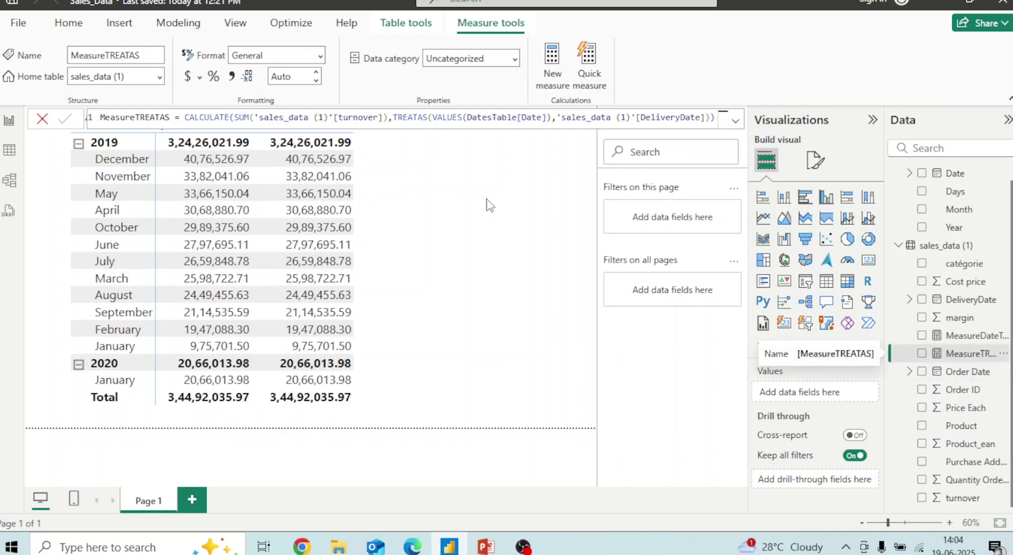
Reopen the MeasureDateTable formula and review the SUMMARIZE function inside its TREATAS expression
left_click(976, 336)
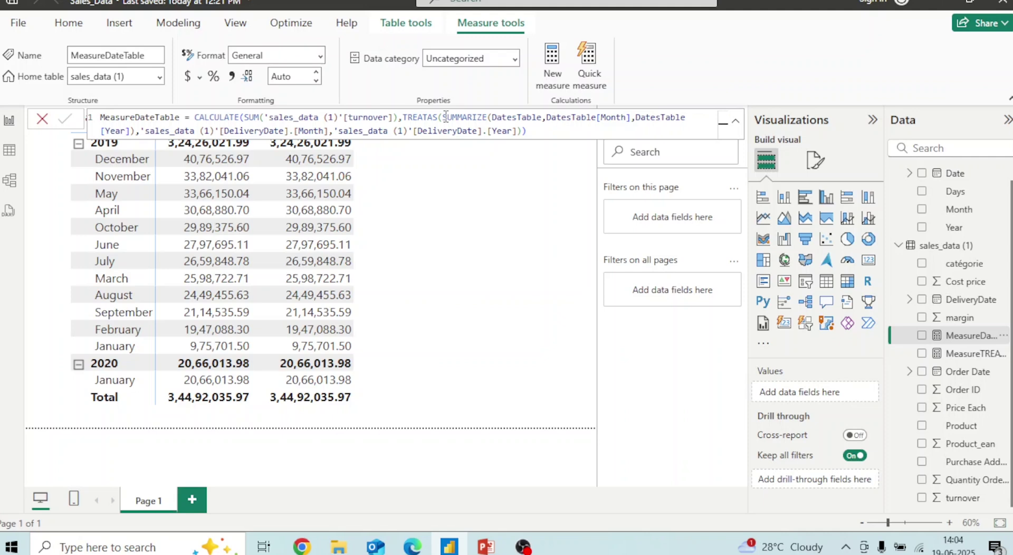
left_click_drag(443, 117, 486, 117)
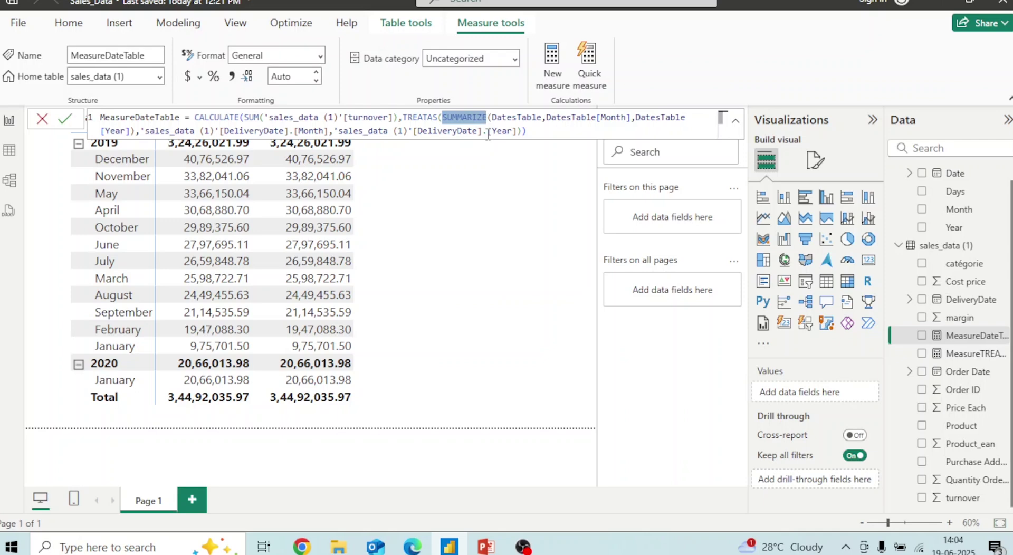
left_click(552, 130)
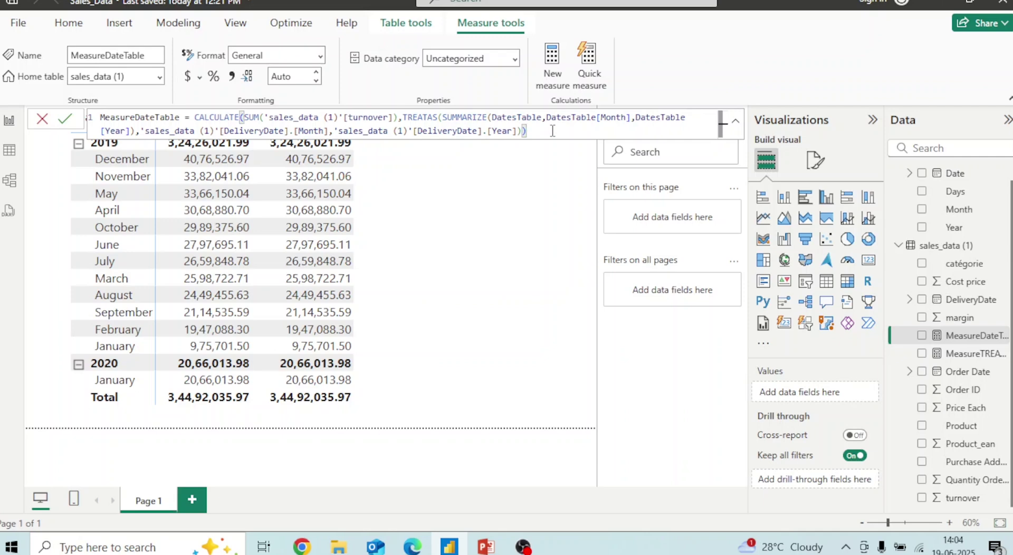